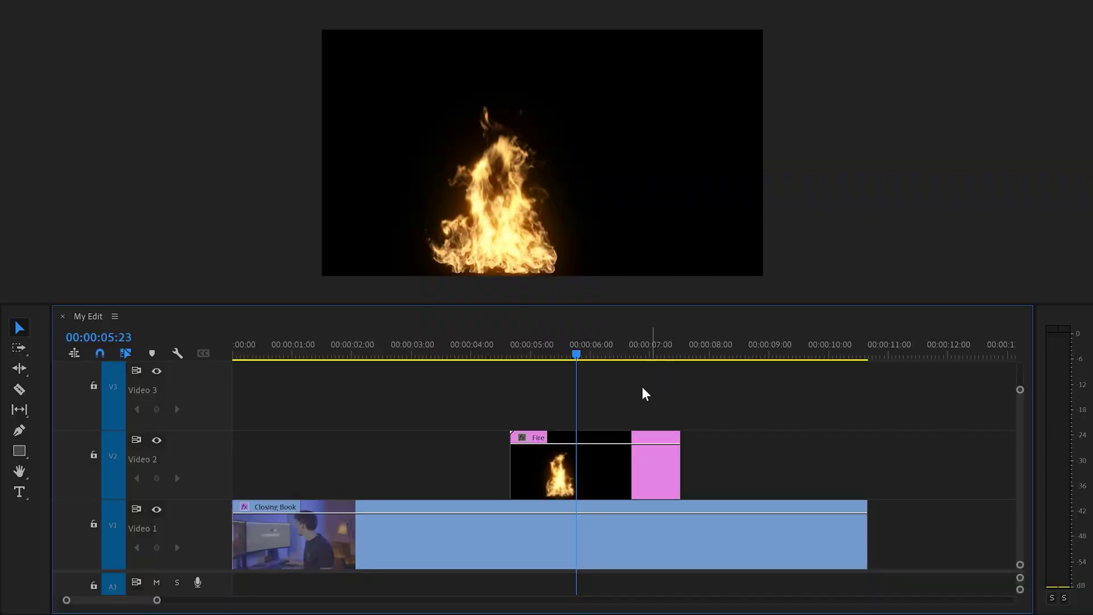
Set the Fire clip to Linear Dodge (Add), scaled to 79.1 and rotated 6.3°, resting on the book.
left_click(611, 476)
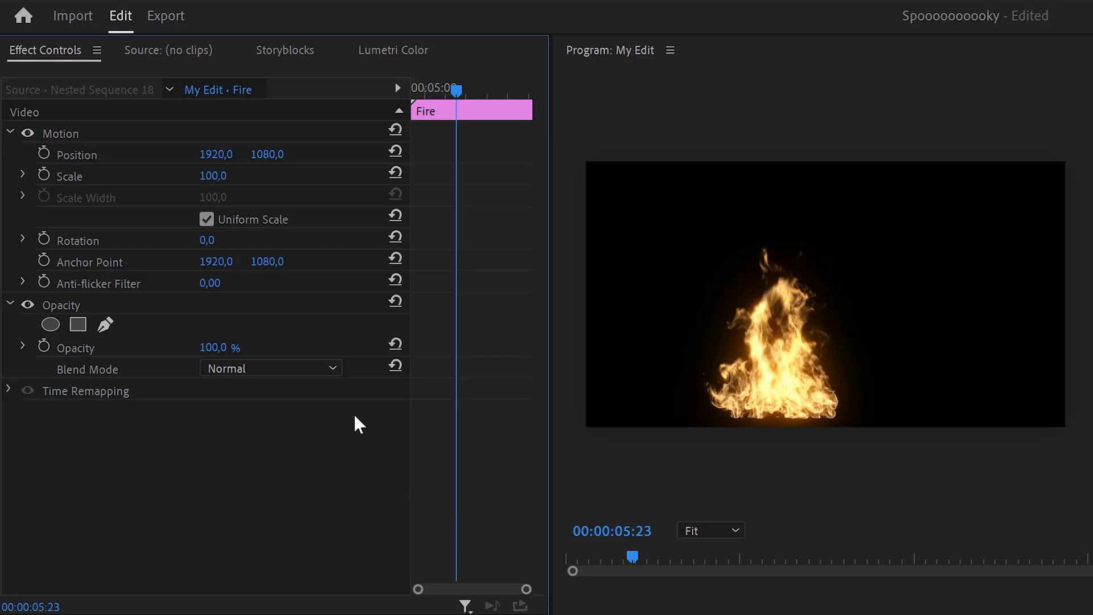
left_click(323, 368)
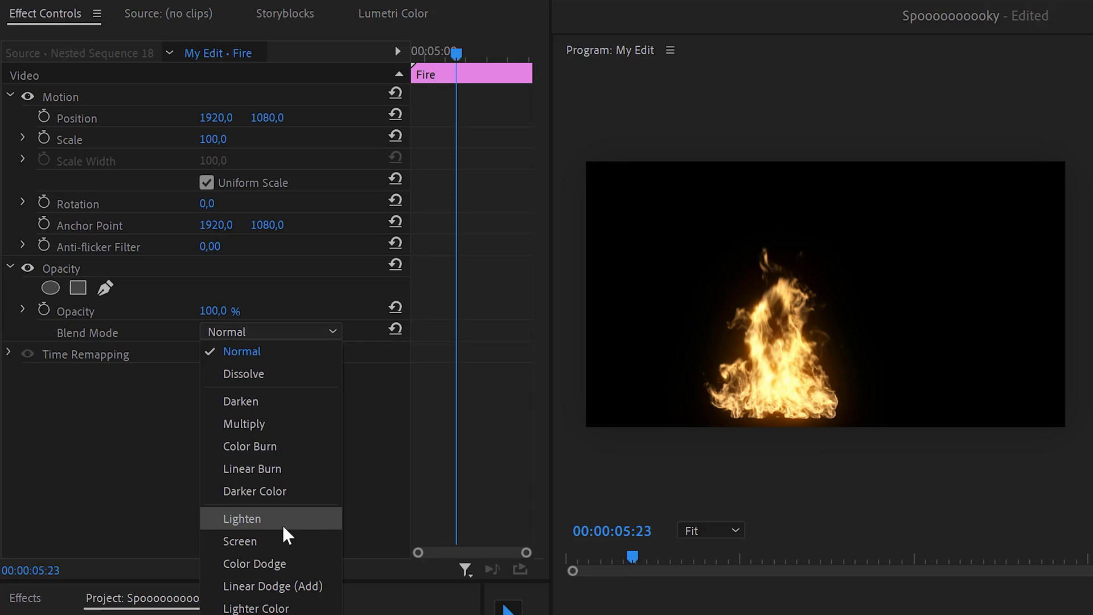
left_click(268, 485)
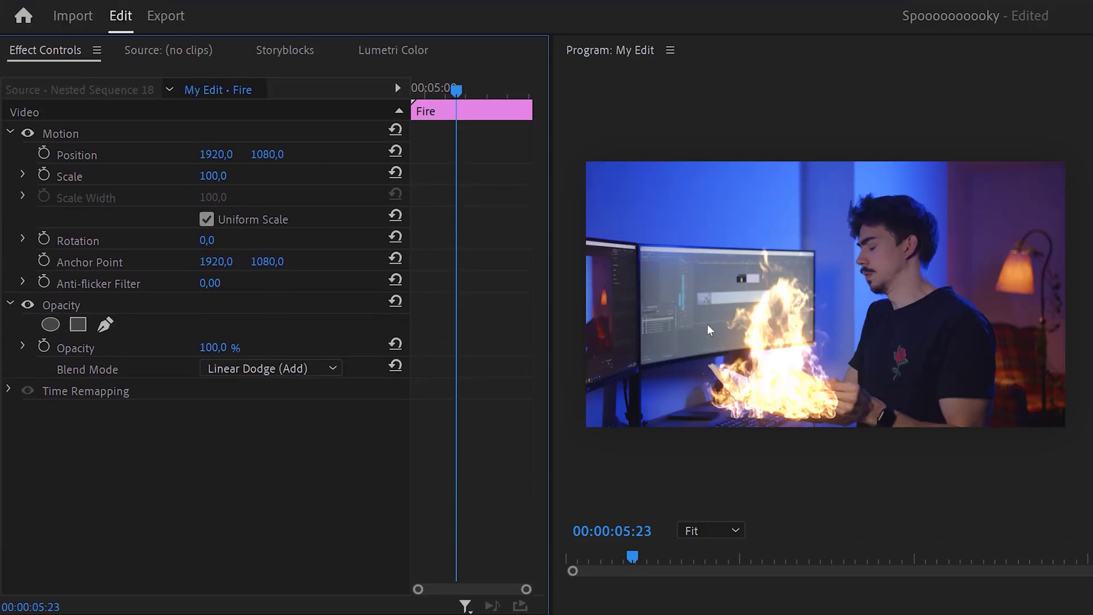
left_click(150, 141)
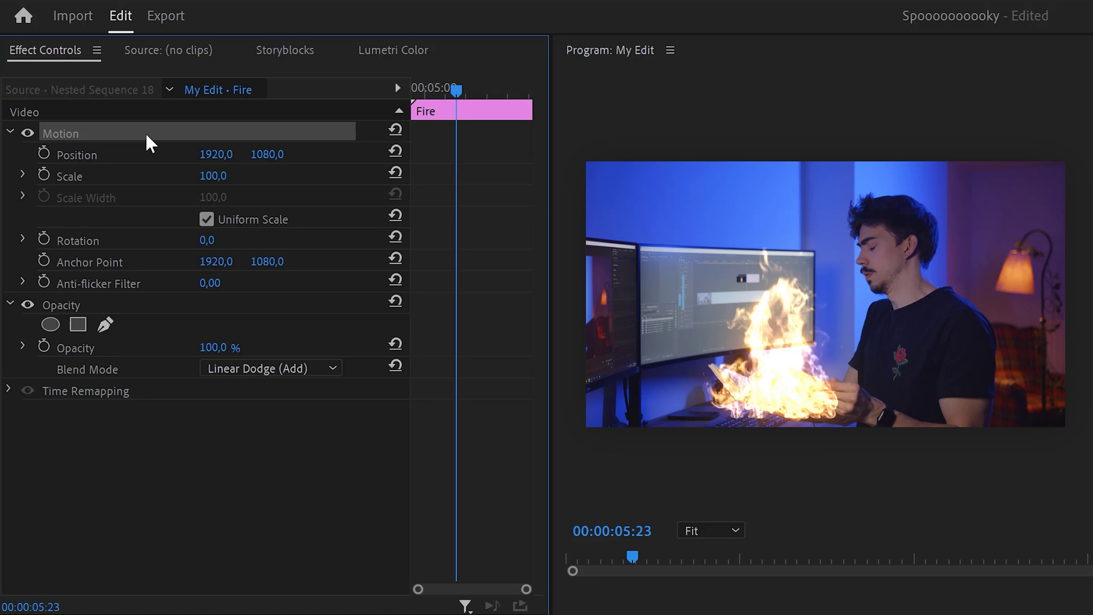
left_click_drag(1064, 425, 885, 386)
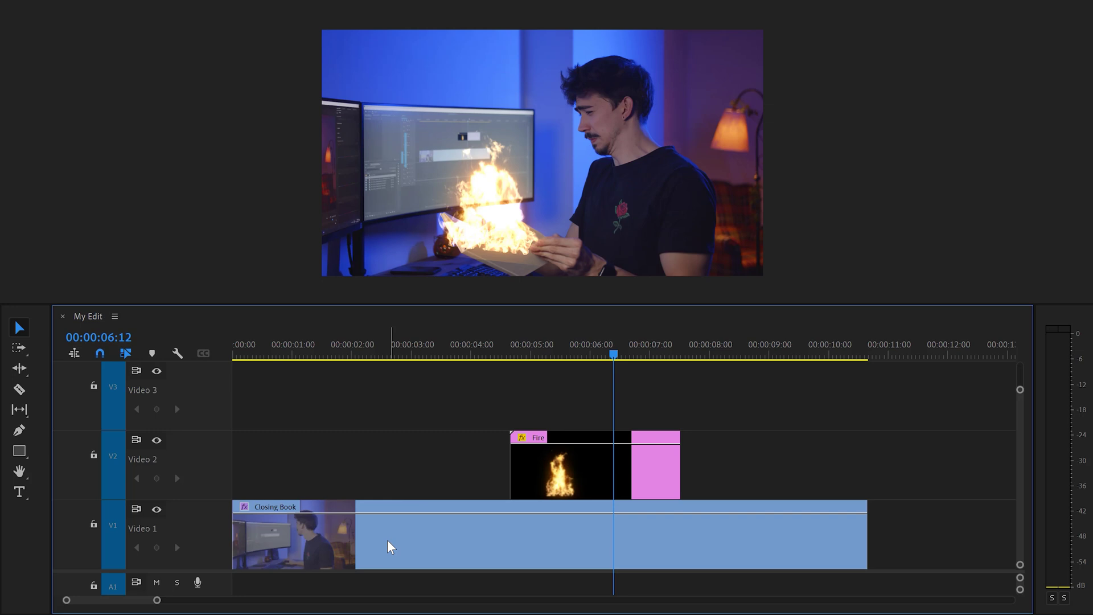
Alt-drag the Closing Book clip to Video 3, select the copy and return to about 00:00:04:22.
left_click_drag(387, 540, 388, 402)
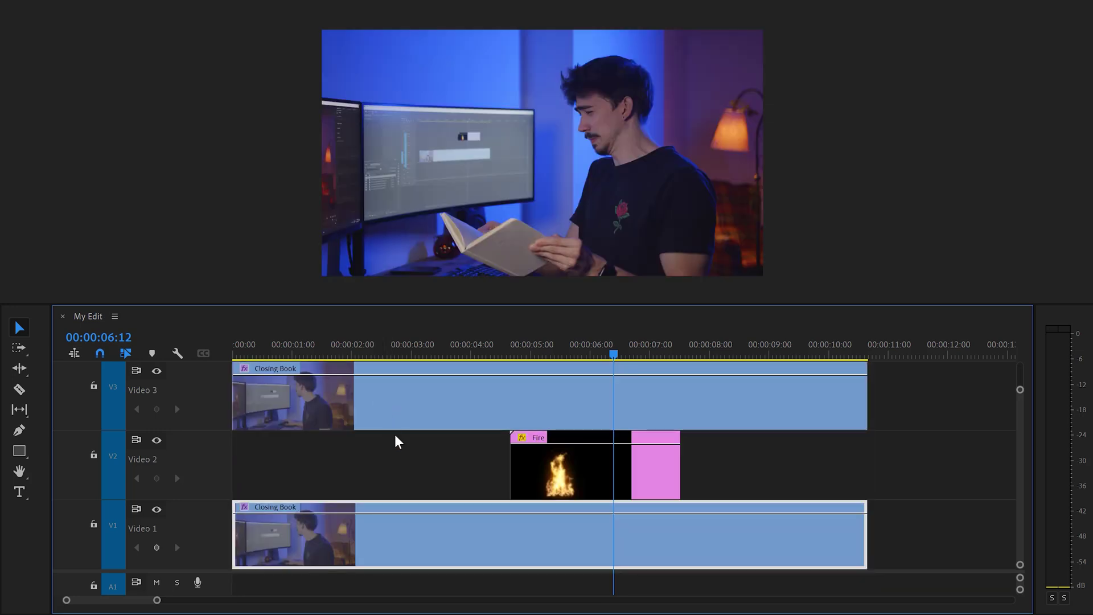
left_click(530, 422)
left_click_drag(618, 360, 515, 354)
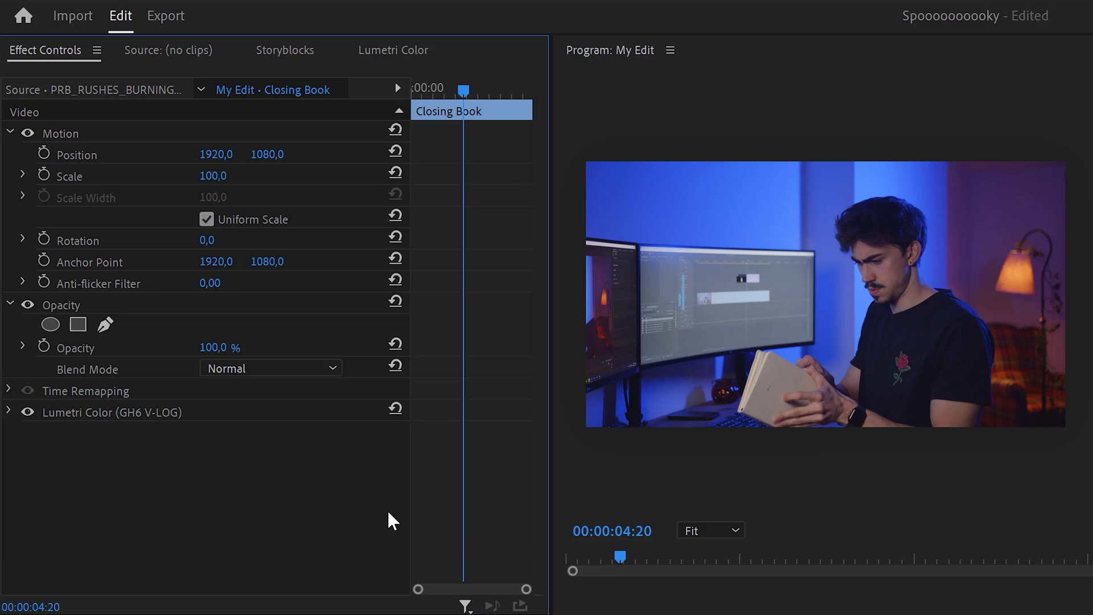
Trace a pen mask around the book on the V3 copy, keyframe and track its path, and feather it.
left_click(107, 325)
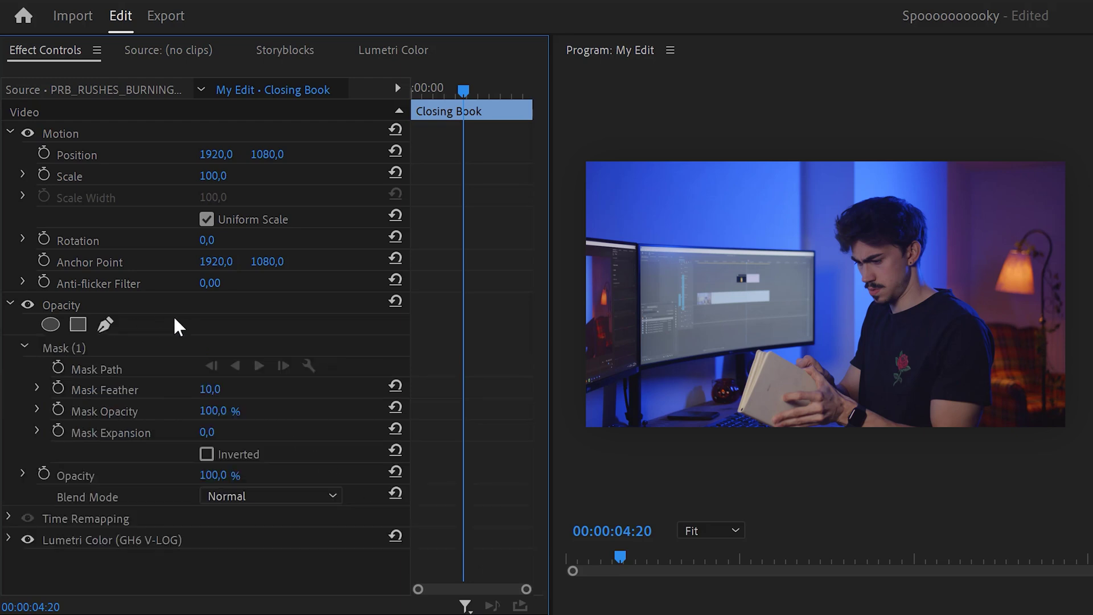
left_click(740, 409)
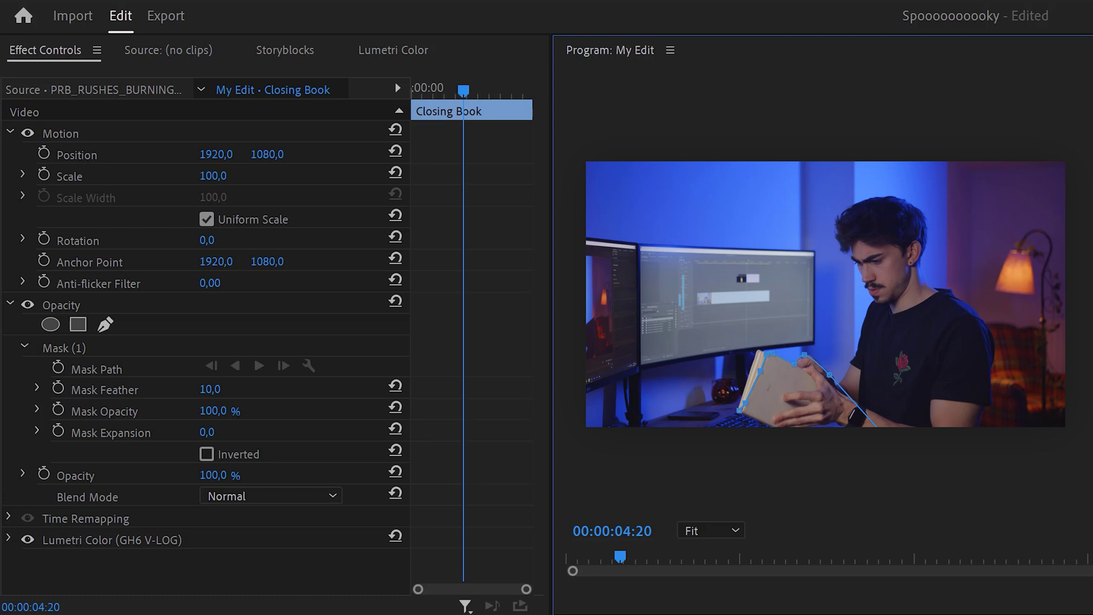
left_click(740, 410)
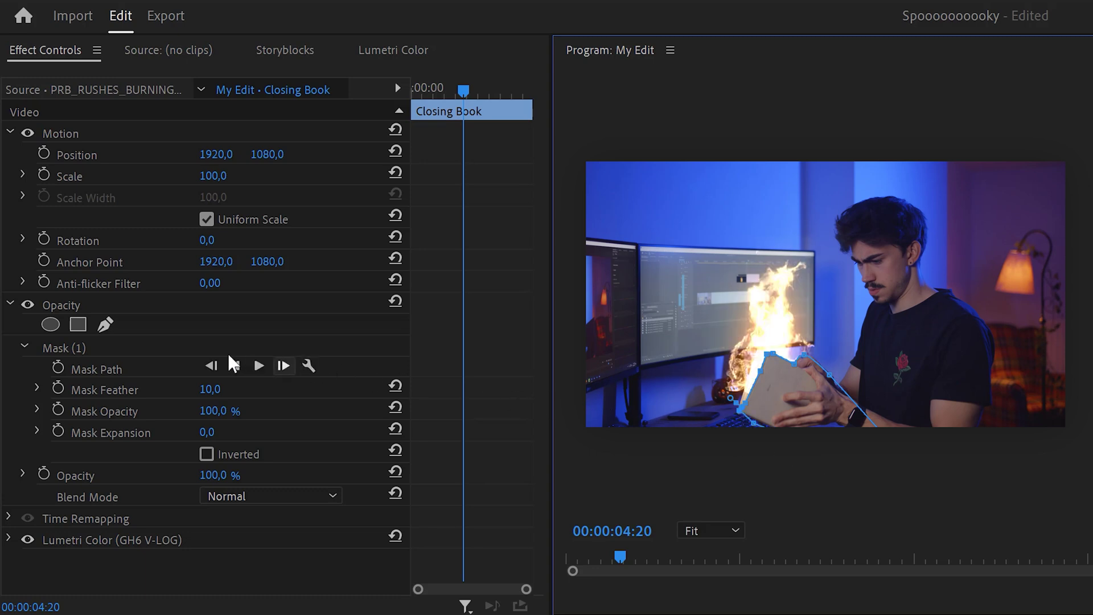
left_click(63, 366)
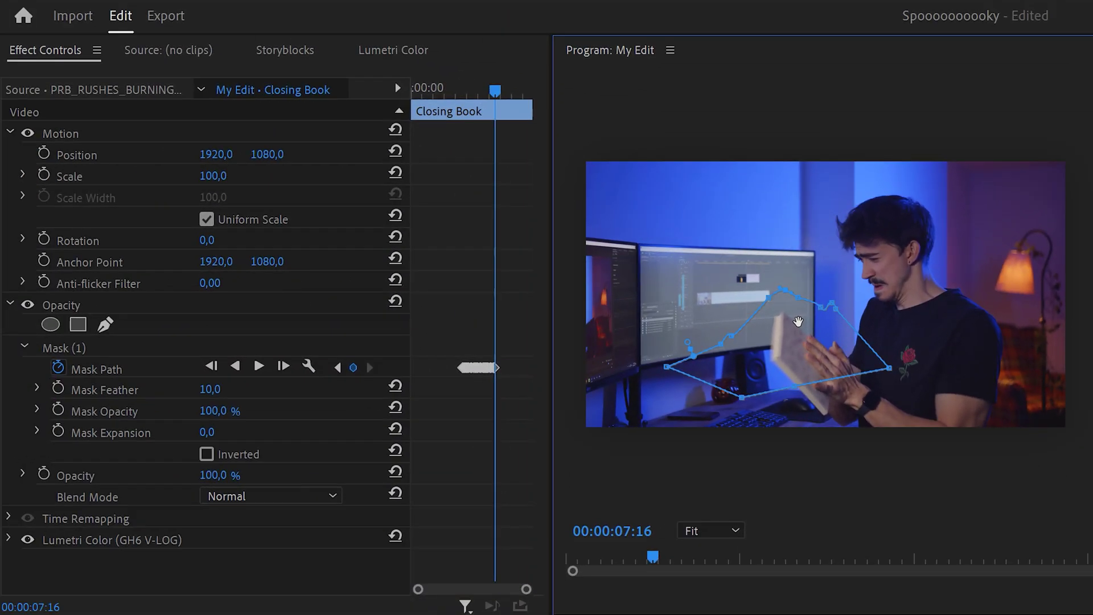
left_click(462, 435)
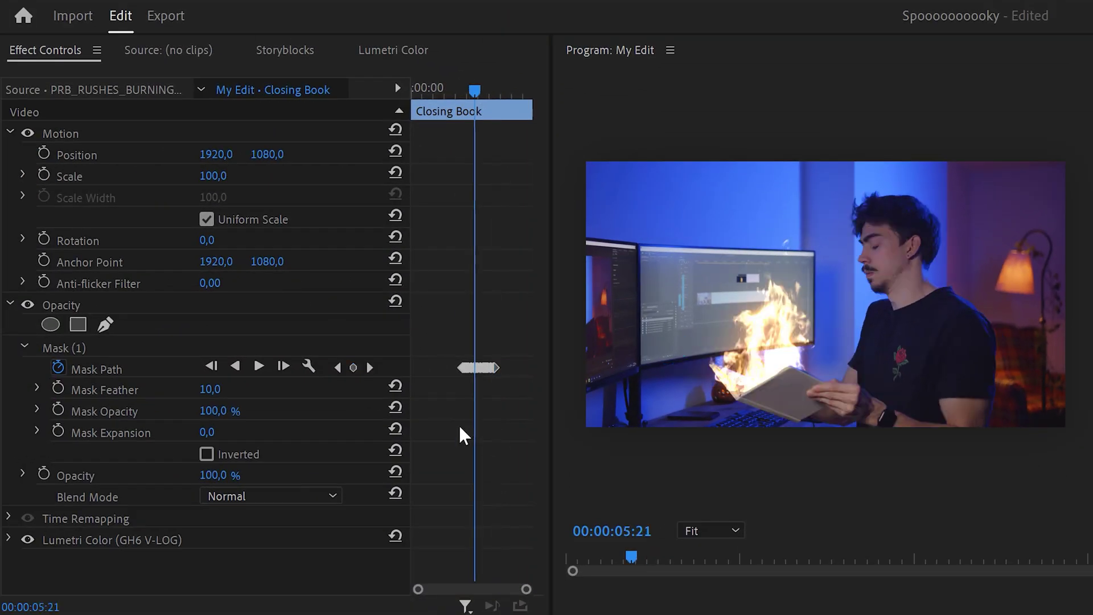
left_click_drag(217, 391, 224, 390)
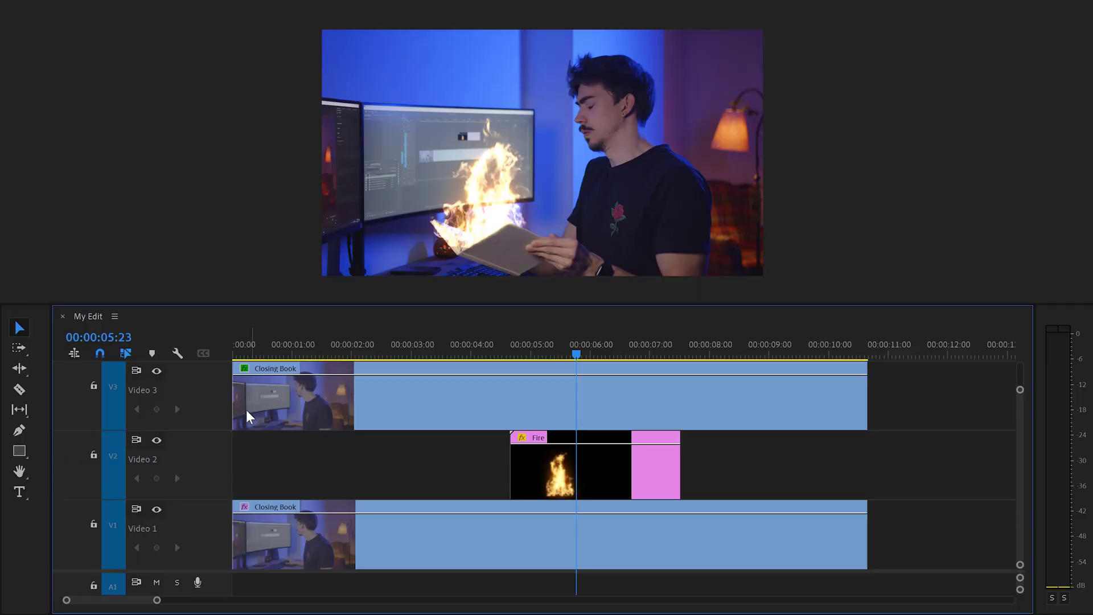
Move and trim the top book copy to 05:00–07:00 so it matches the Fire clip.
left_click_drag(246, 409, 524, 409)
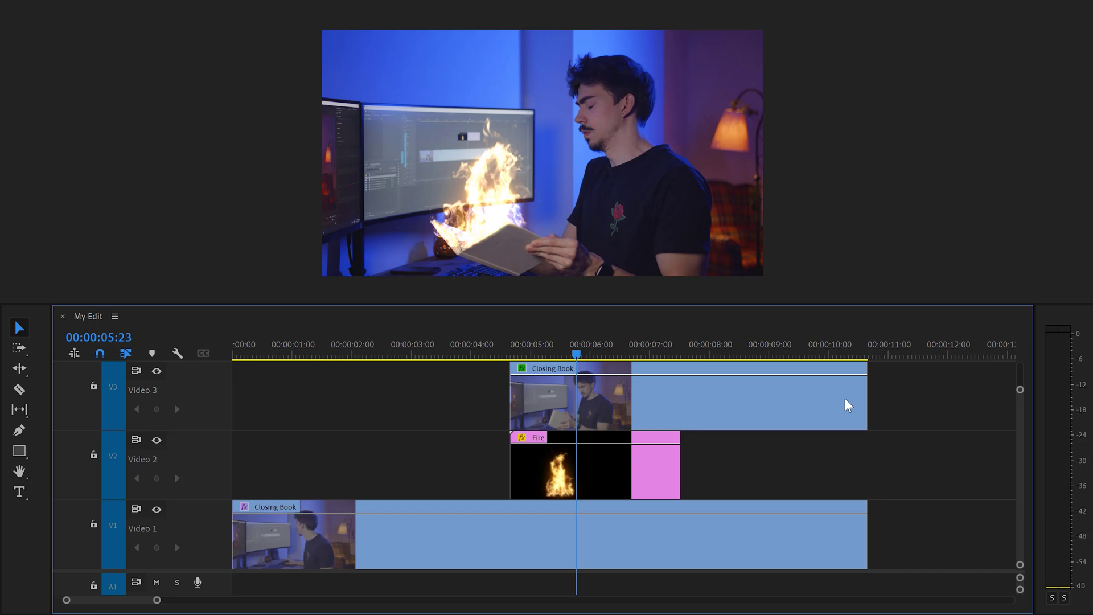
left_click_drag(866, 398, 680, 399)
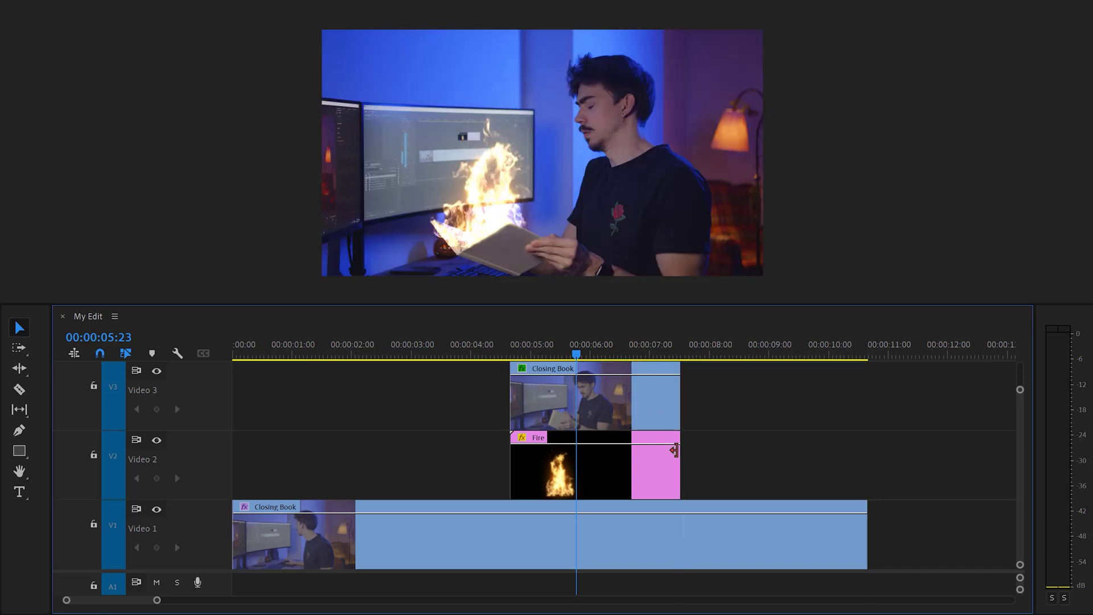
left_click(632, 467)
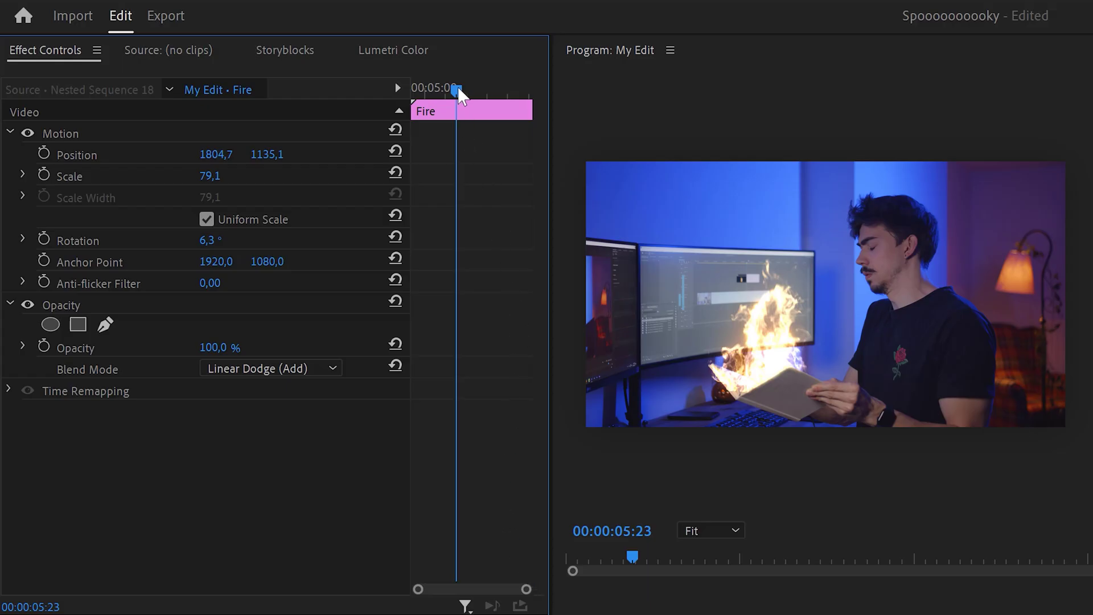
Give the Fire clip a keyframed pen mask, feather 10, reshaped frame by frame through 00:00:07:15.
left_click_drag(457, 86, 418, 76)
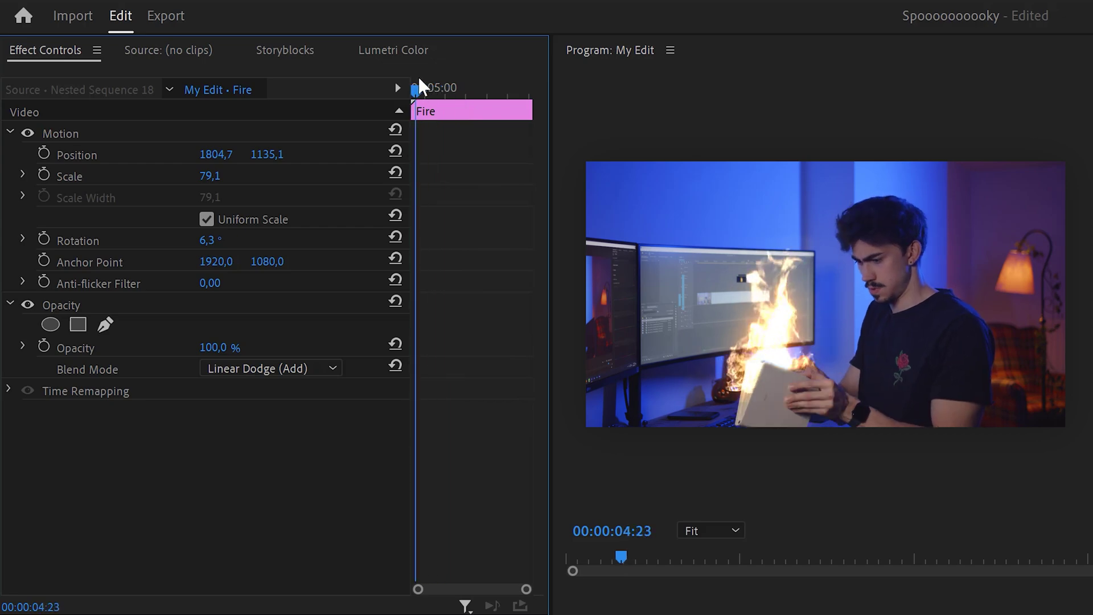
left_click(105, 324)
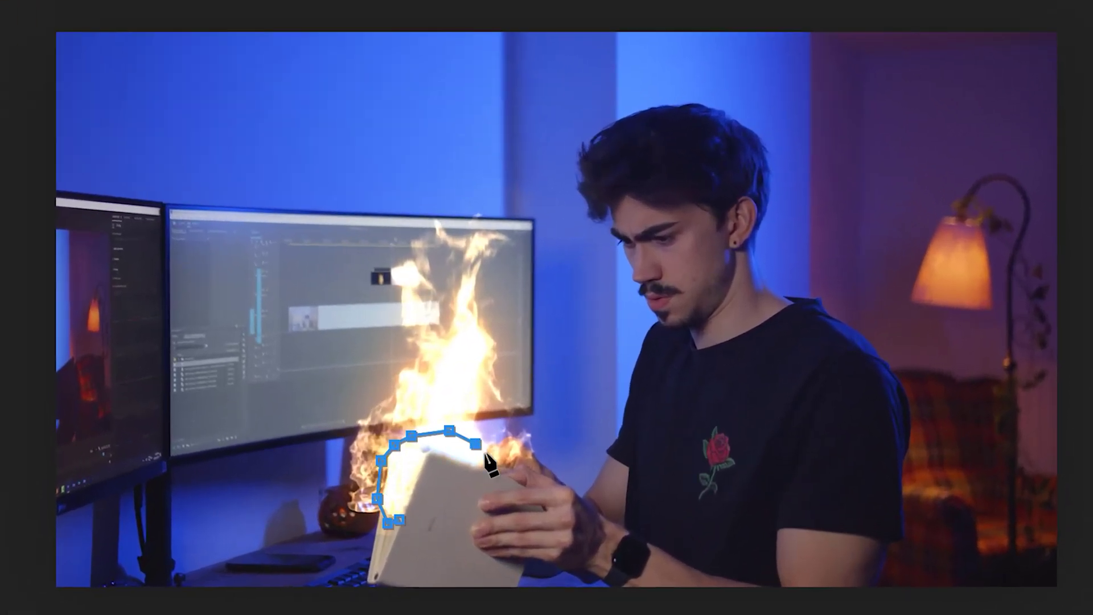
left_click(487, 458)
left_click(442, 370)
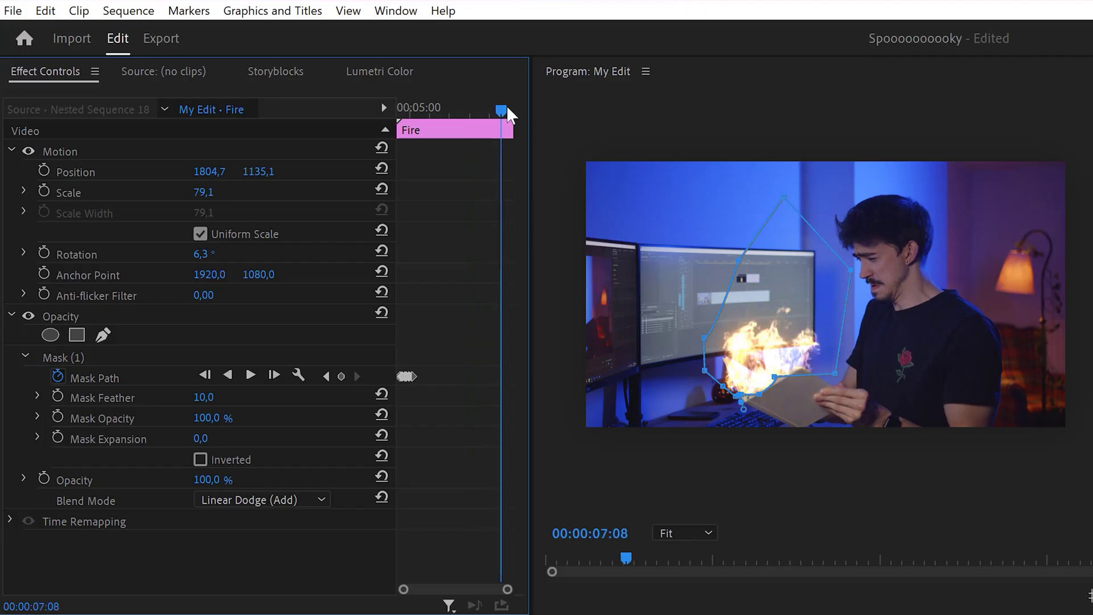
left_click_drag(506, 109, 512, 106)
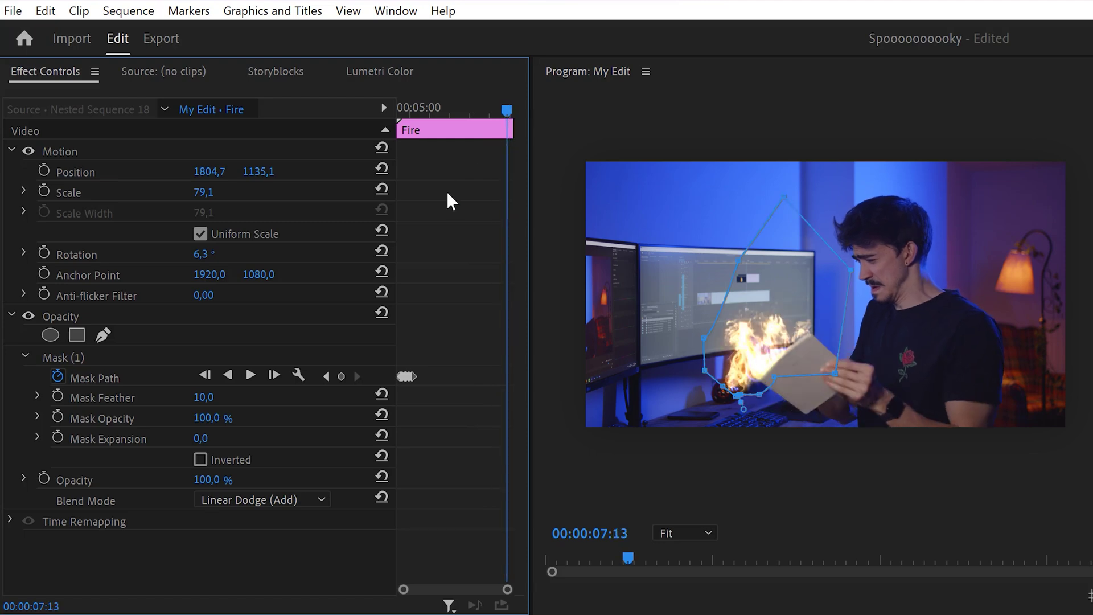
left_click(342, 376)
left_click_drag(705, 353, 733, 371)
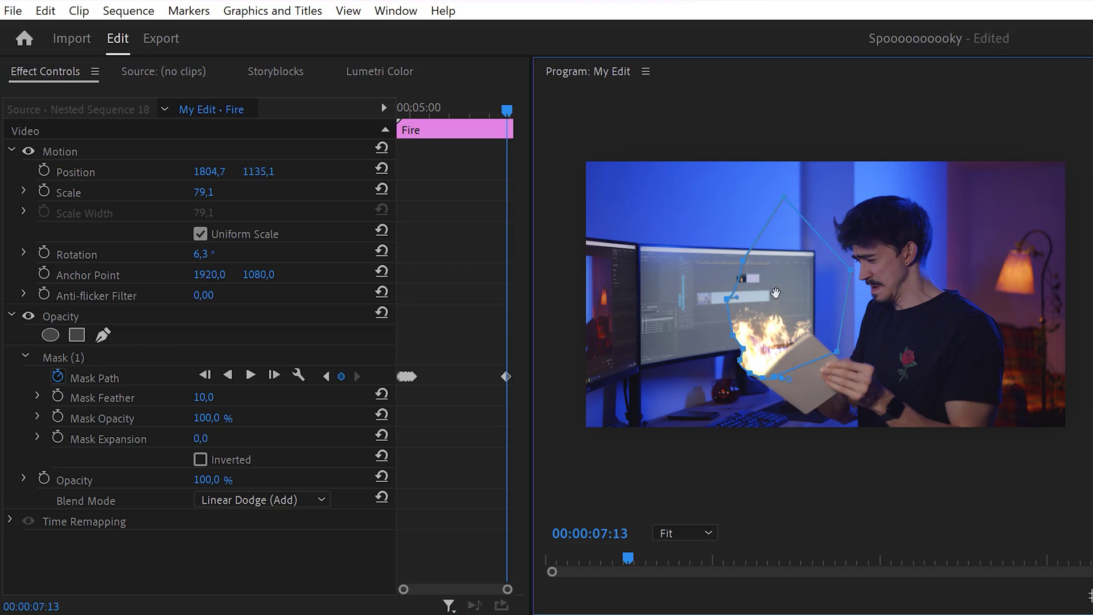
key("Right")
key("Right")
left_click_drag(822, 340, 815, 332)
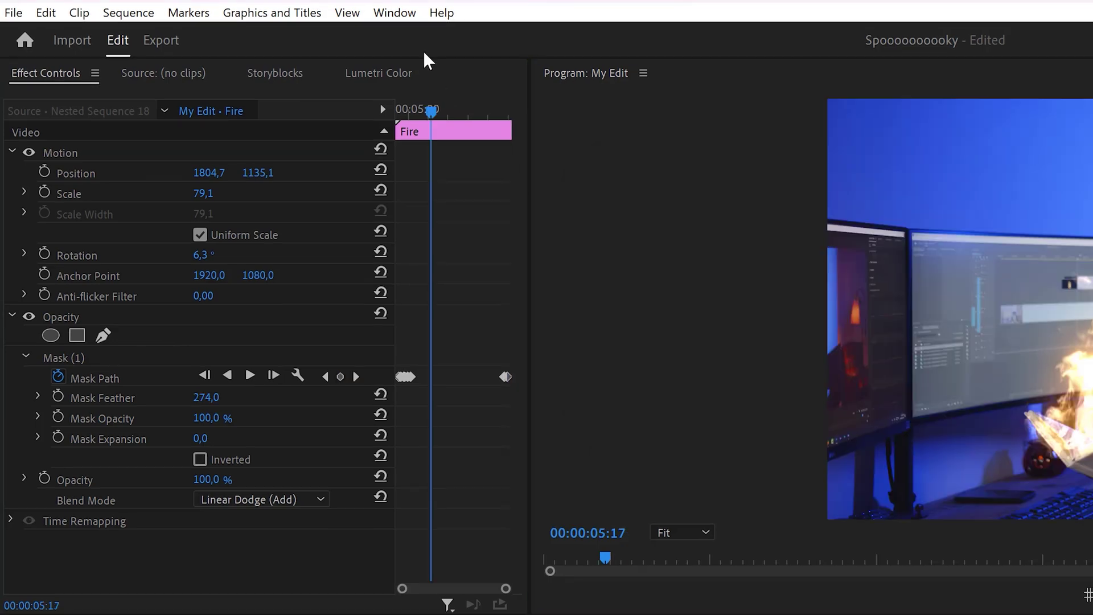
In Lumetri Color's Hue Saturation Curves, drag Hue vs Hue to shift the orange fire to green.
left_click(395, 13)
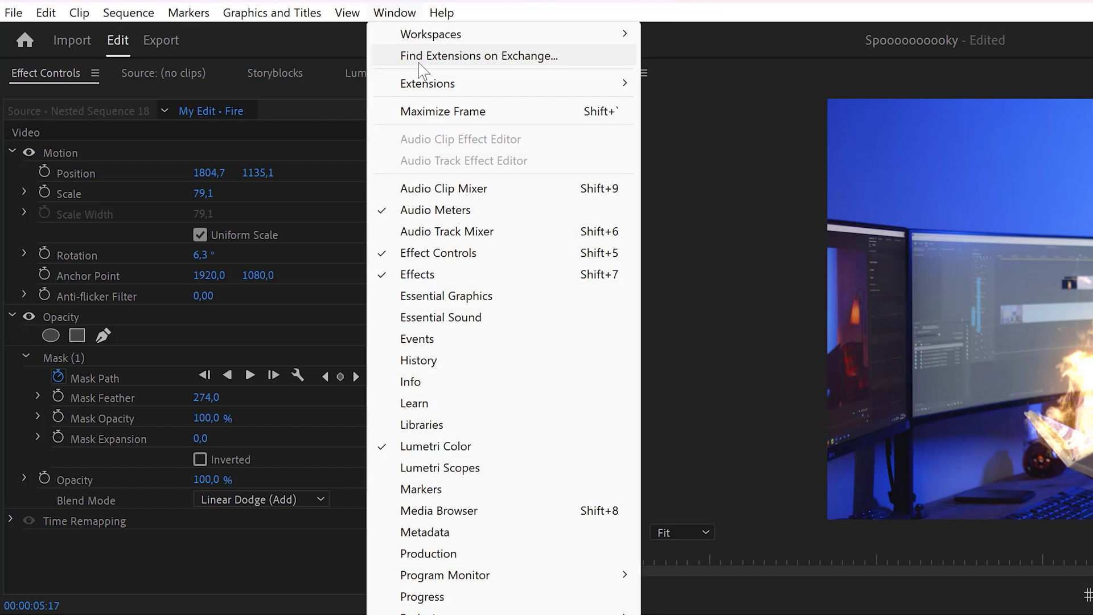
left_click(477, 448)
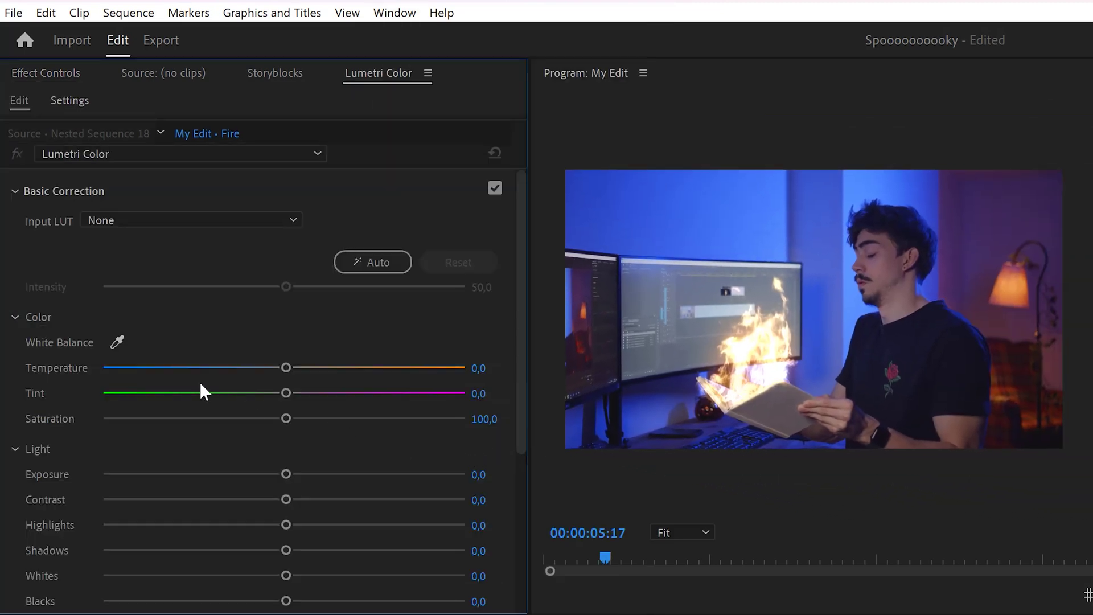
left_click(17, 191)
left_click(13, 272)
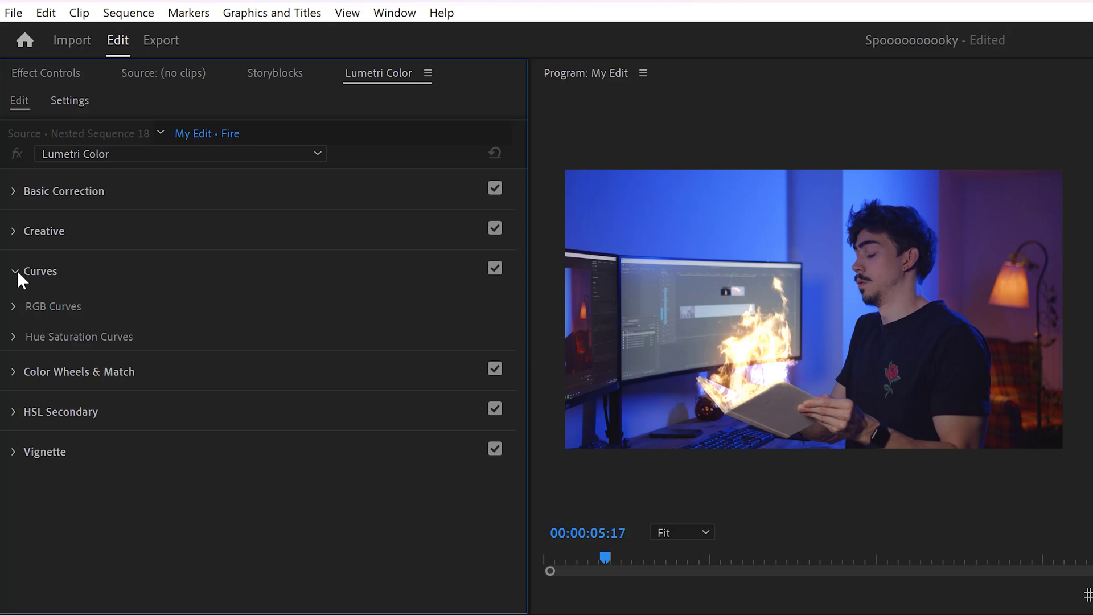
left_click(14, 337)
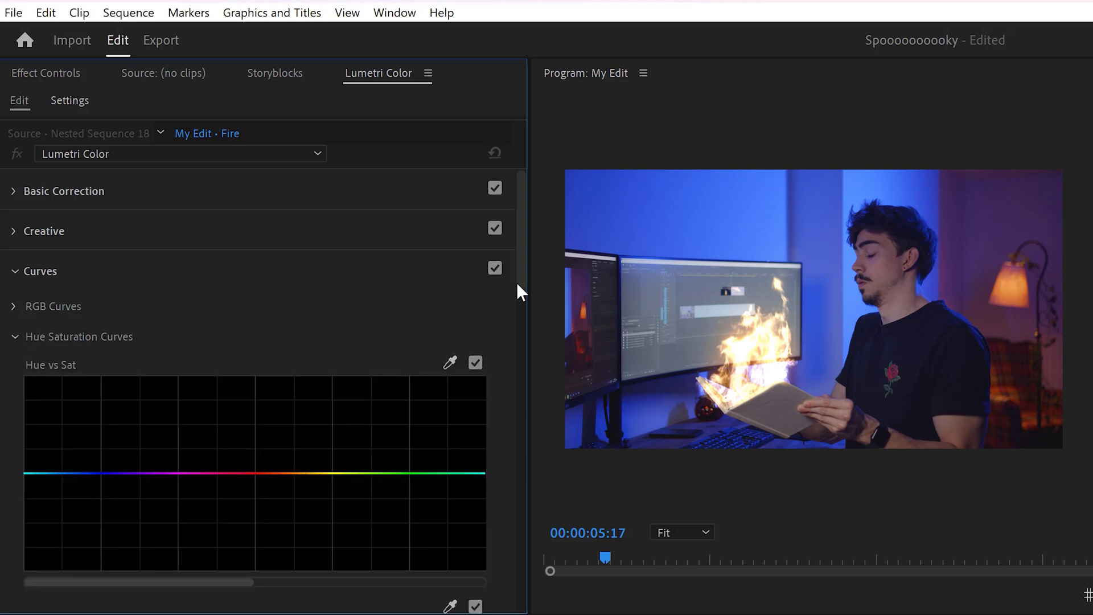
left_click_drag(520, 291, 517, 346)
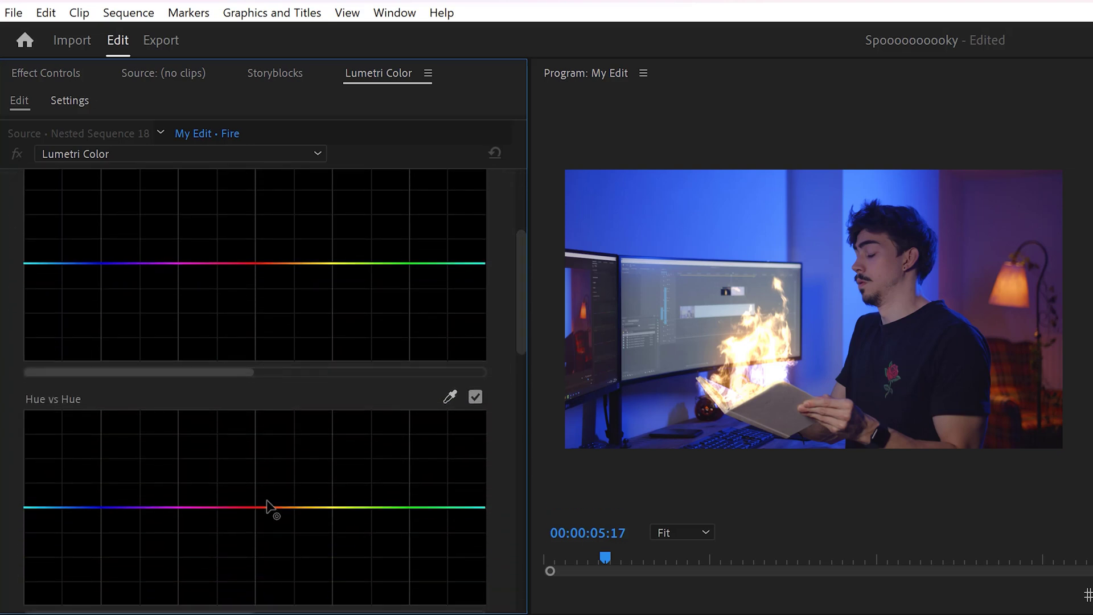
left_click_drag(268, 505, 270, 540)
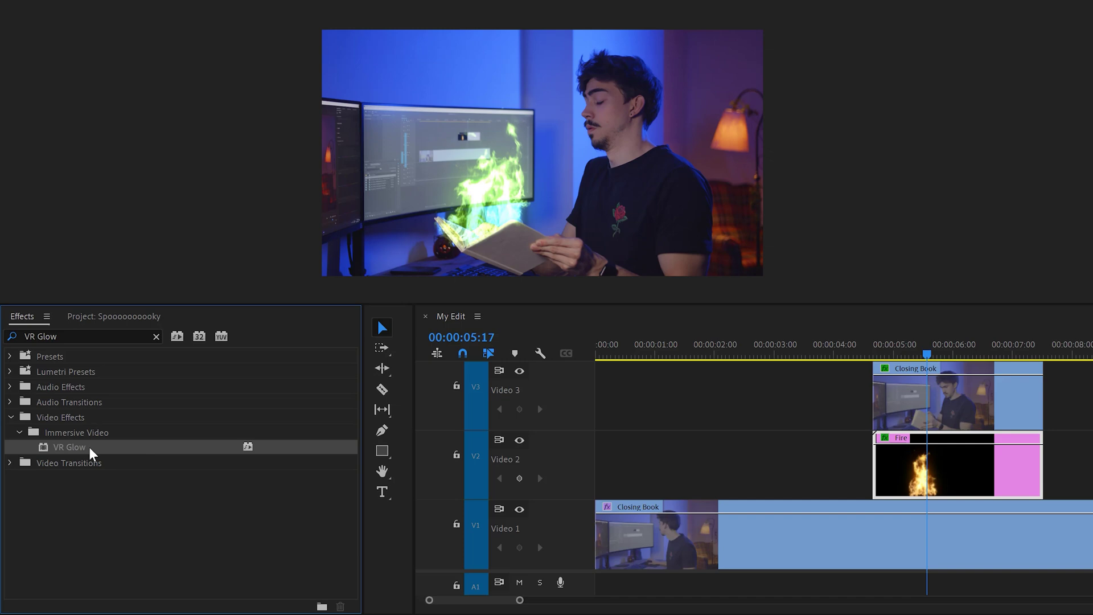
Apply the VR Glow effect to the green Fire clip.
left_click_drag(89, 446, 242, 447)
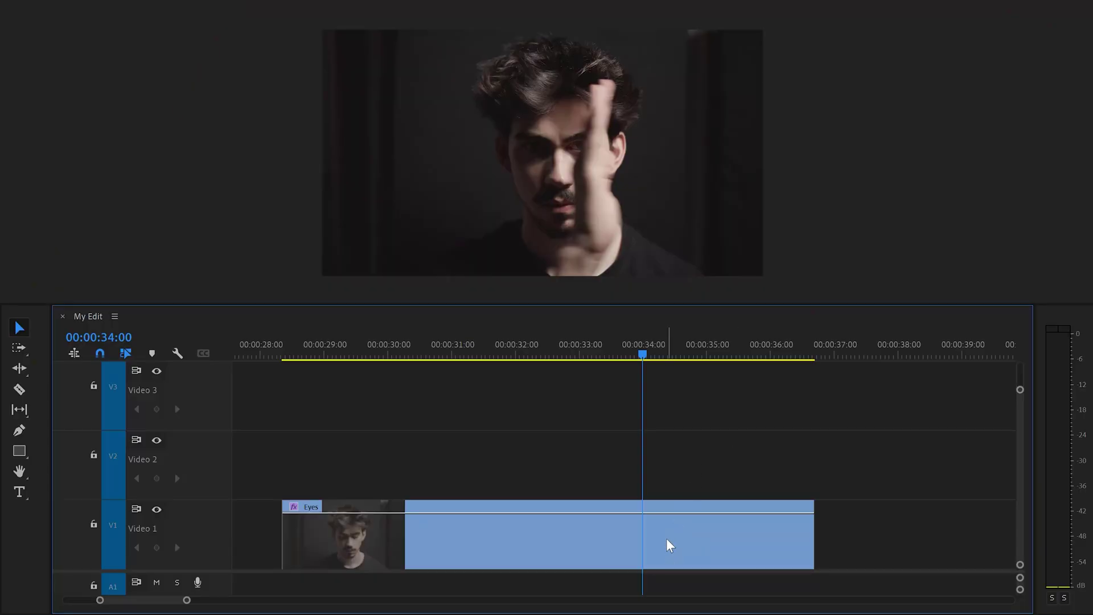
Copy the Eyes clip onto Video 2, trim its end to 00:00:34:00, and select it.
left_click_drag(670, 546, 677, 476)
left_click_drag(813, 467, 642, 464)
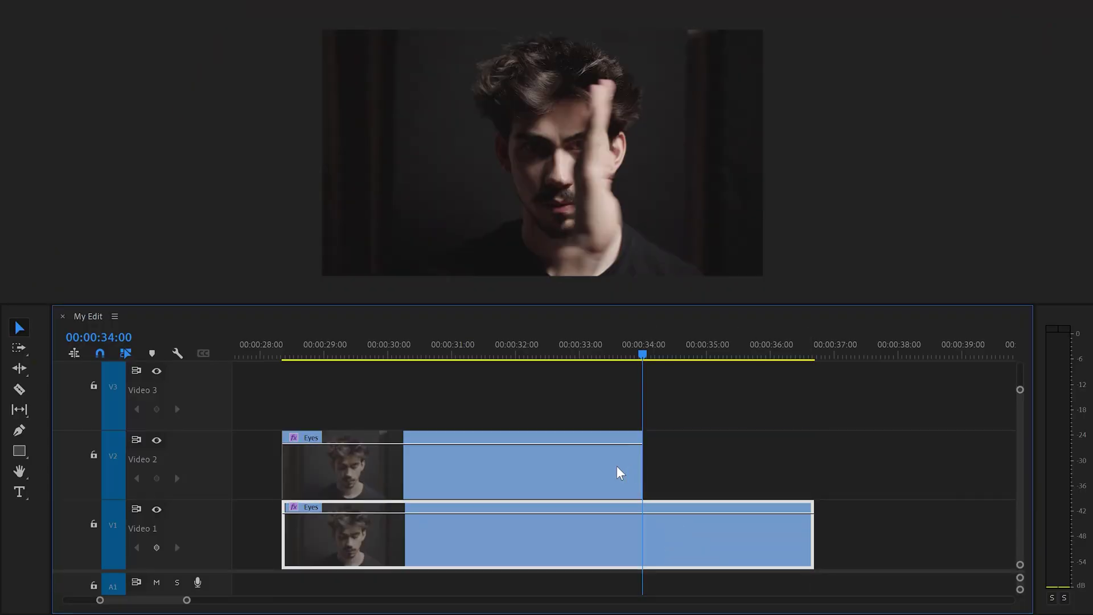
left_click(467, 461)
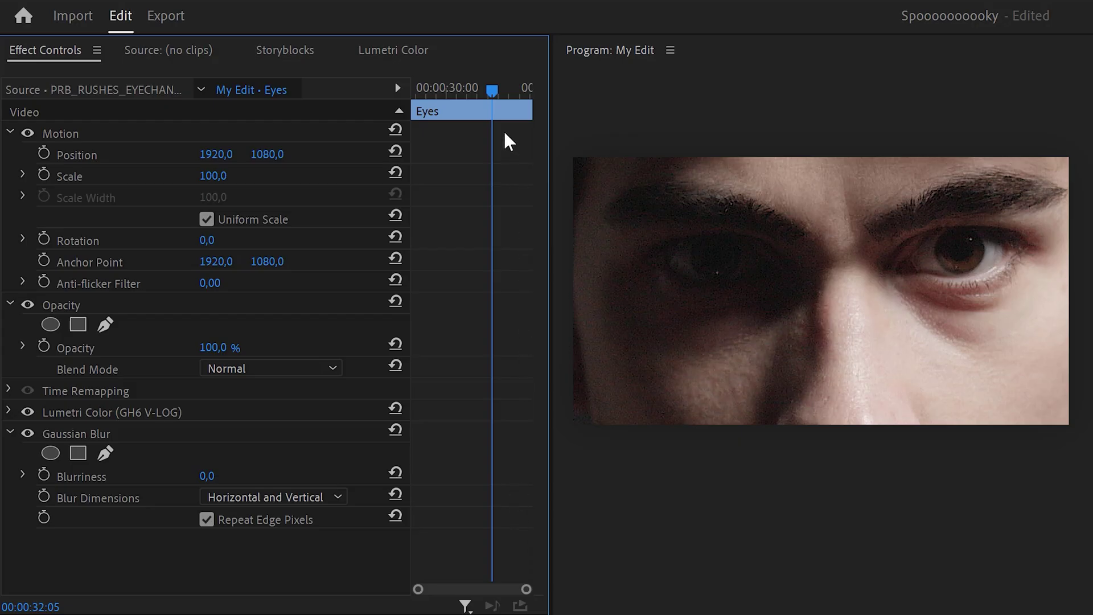
left_click_drag(492, 89, 443, 83)
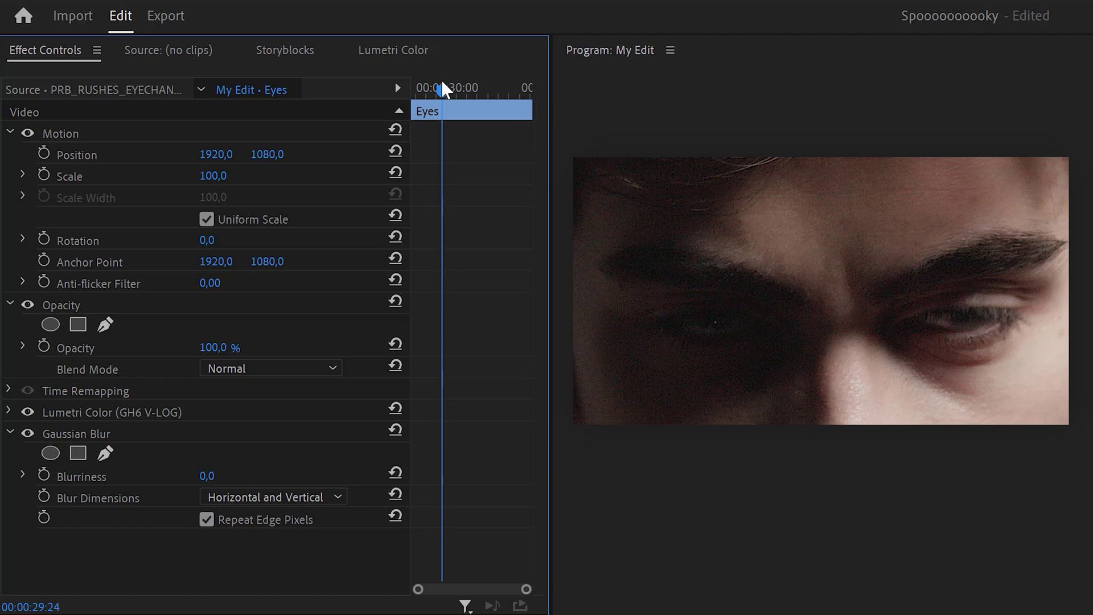
Pen-mask the first eye, keyframe and track its path forward, then start Mask (2) on the other eye.
left_click(105, 325)
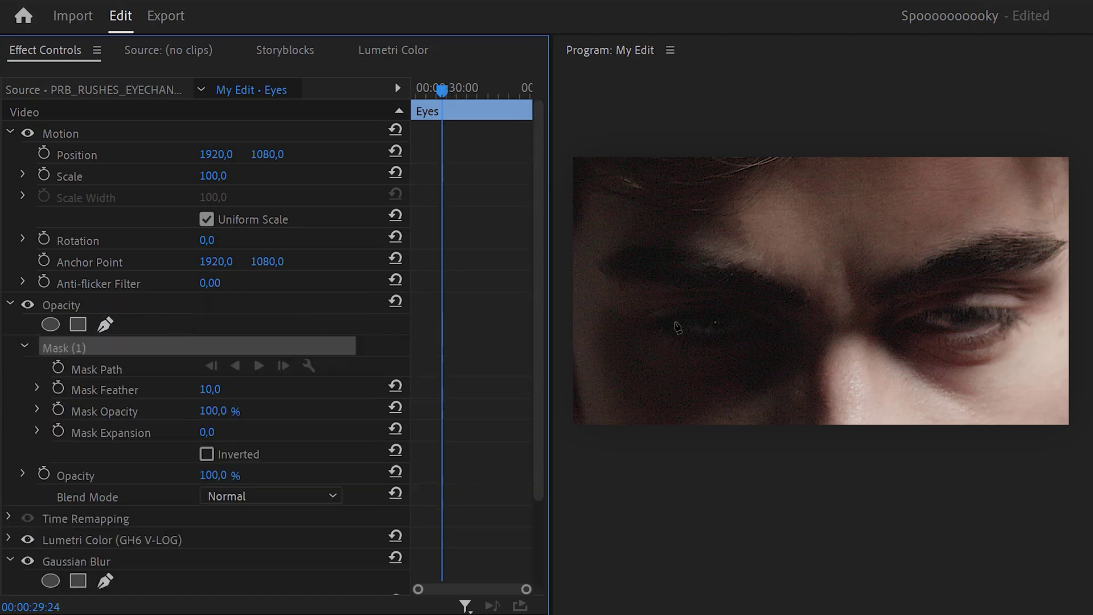
left_click(666, 322)
left_click_drag(720, 314, 726, 343)
left_click(667, 321)
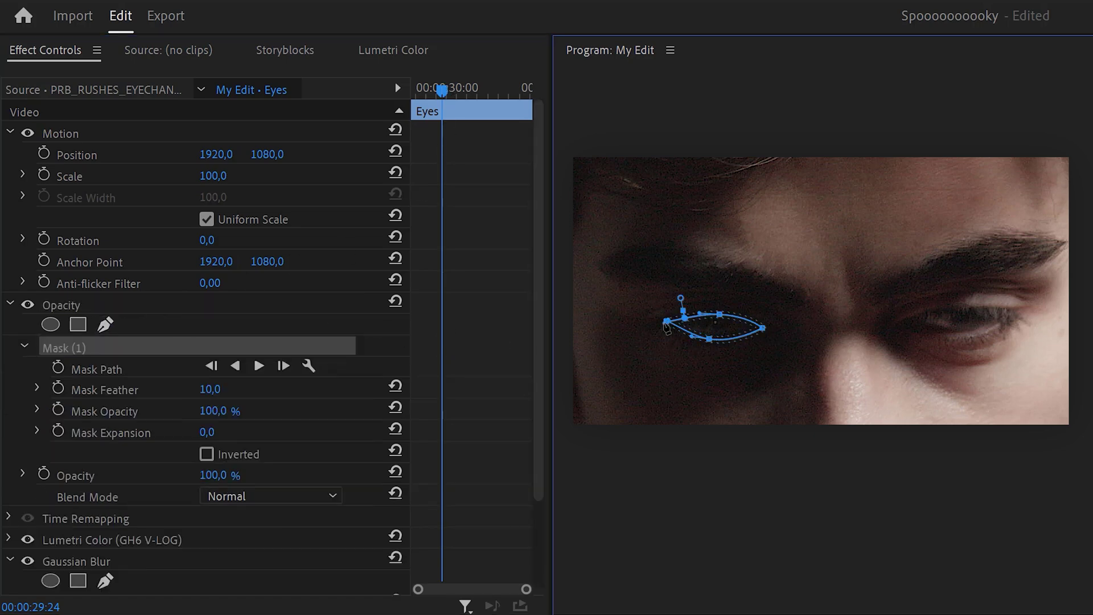
left_click(58, 367)
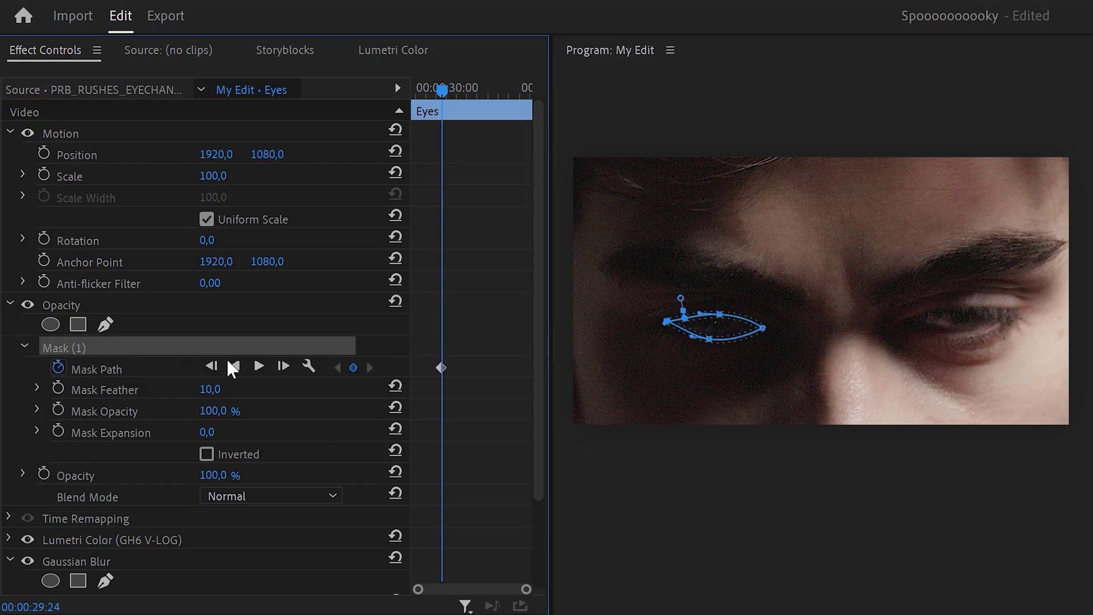
key("Right")
key("Right")
key("Right")
key("Right")
key("Right")
key("Right")
key("Right")
left_click_drag(717, 339, 728, 281)
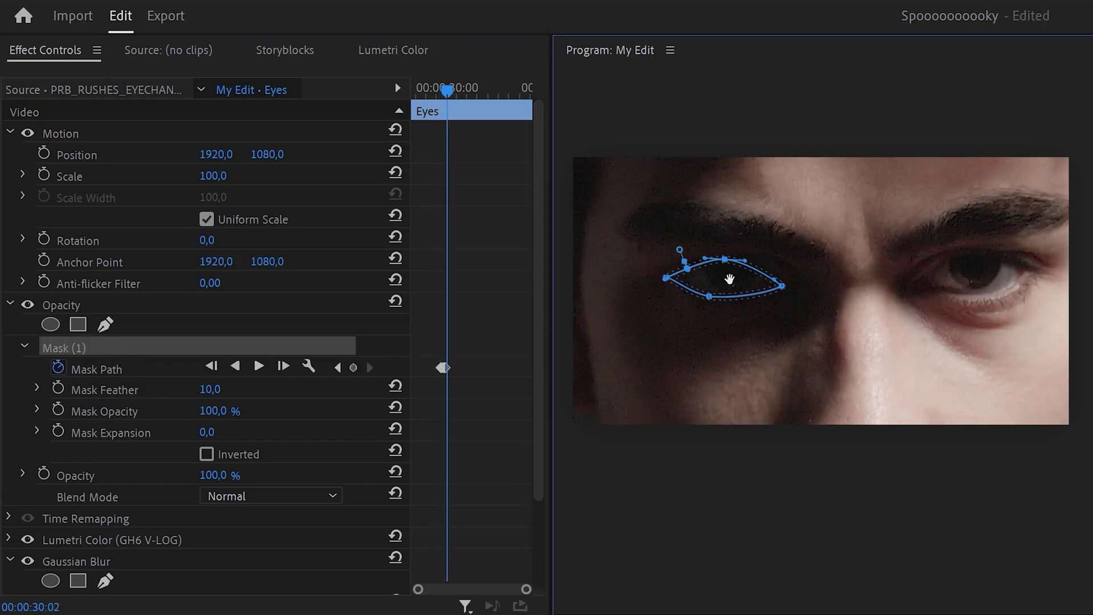
left_click(261, 362)
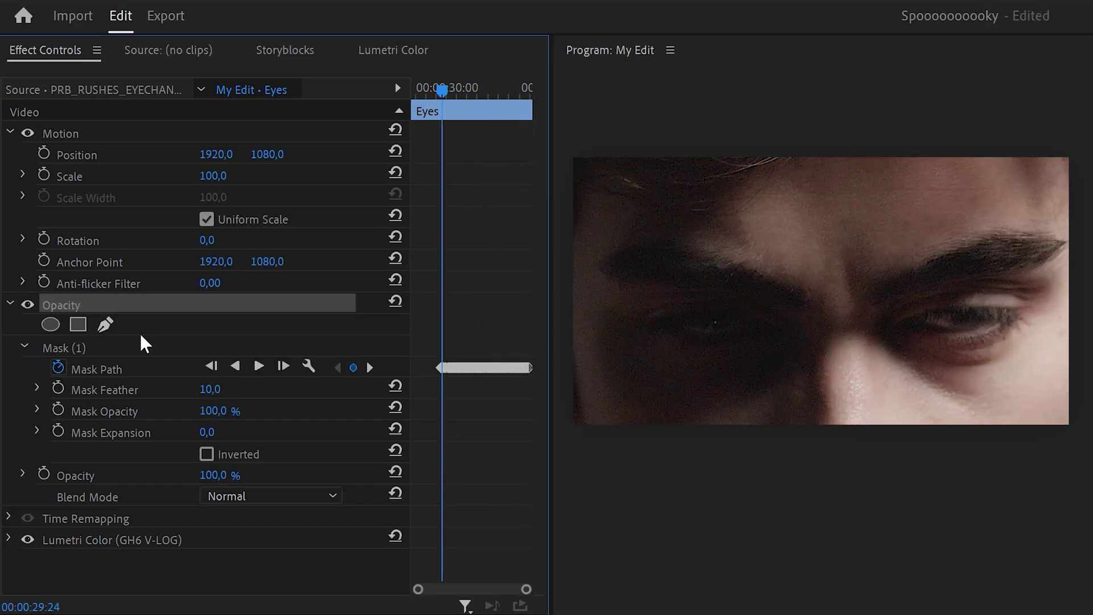
left_click(105, 324)
left_click(917, 323)
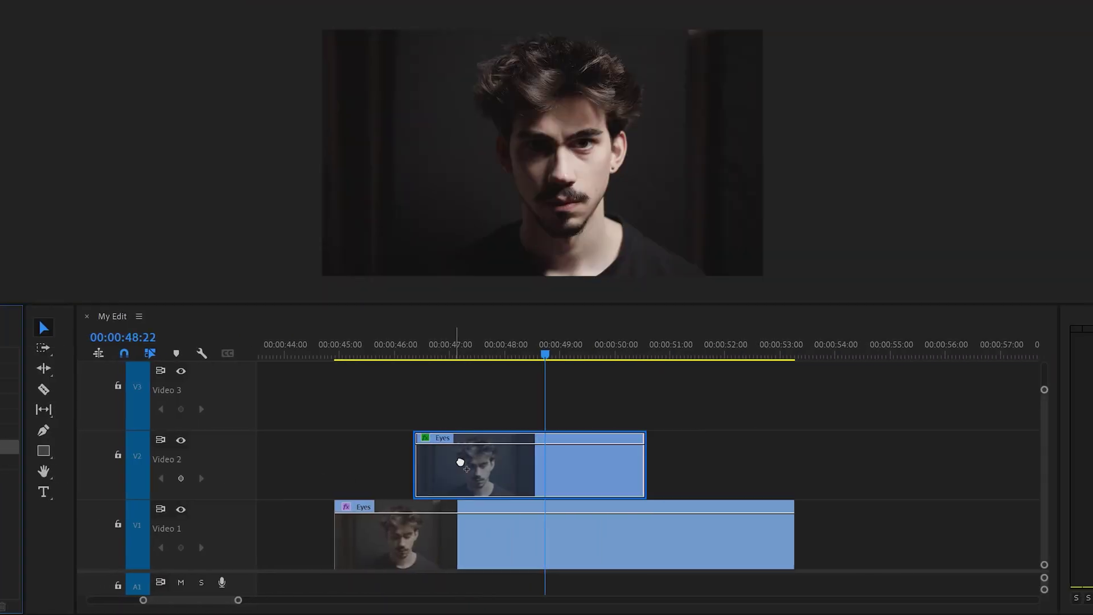
Apply Strobe Light to the upper Eyes clip with Strobe Period 76,80, then nest it as Nested Sequence 20.
left_click_drag(459, 459, 434, 459)
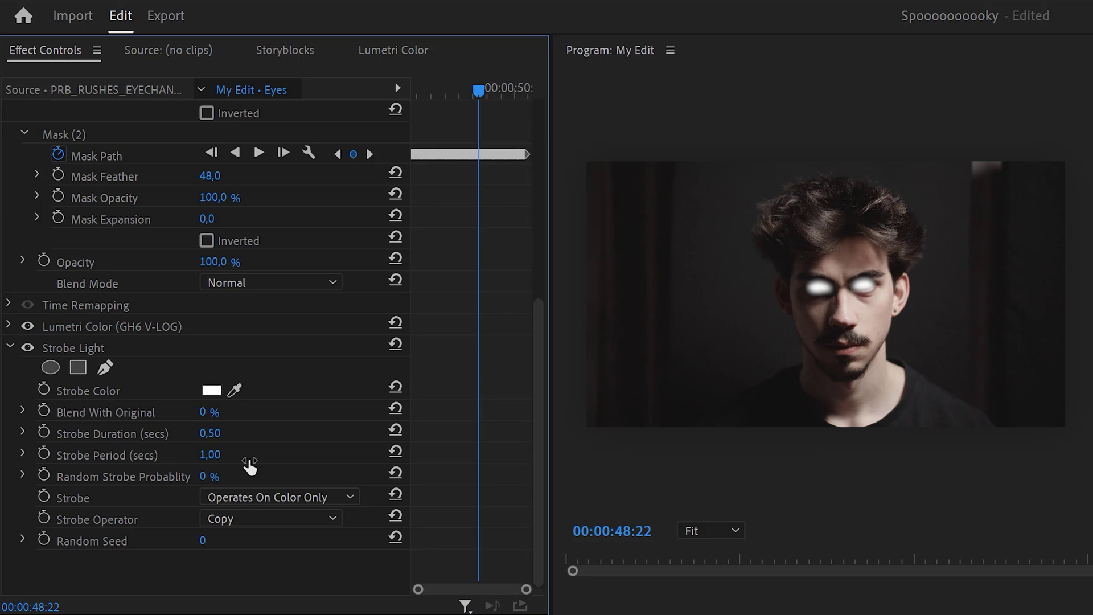
left_click_drag(216, 455, 319, 455)
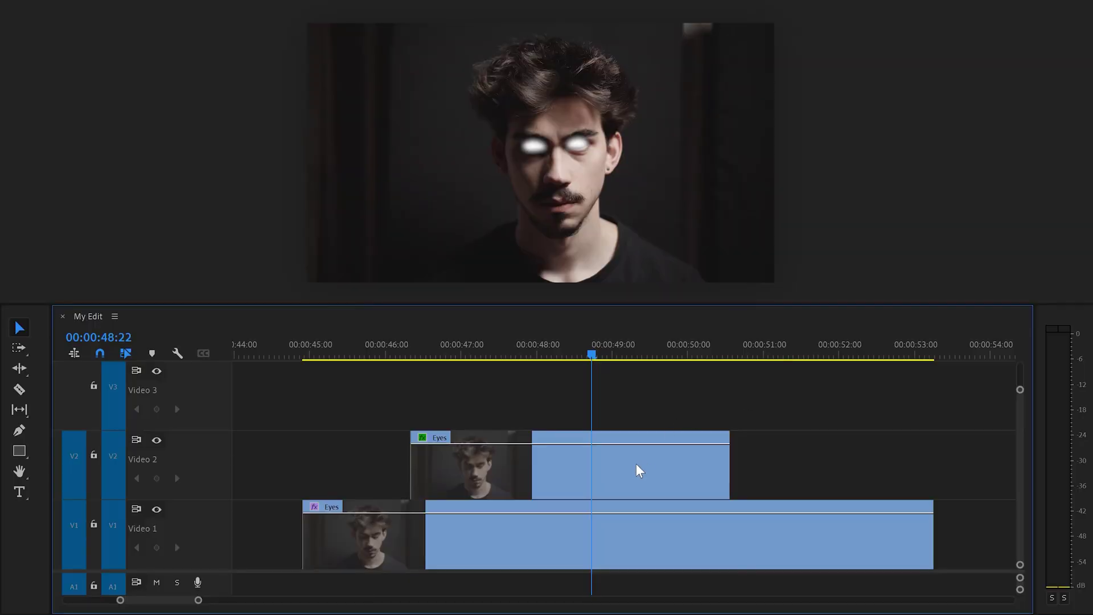
right_click(637, 463)
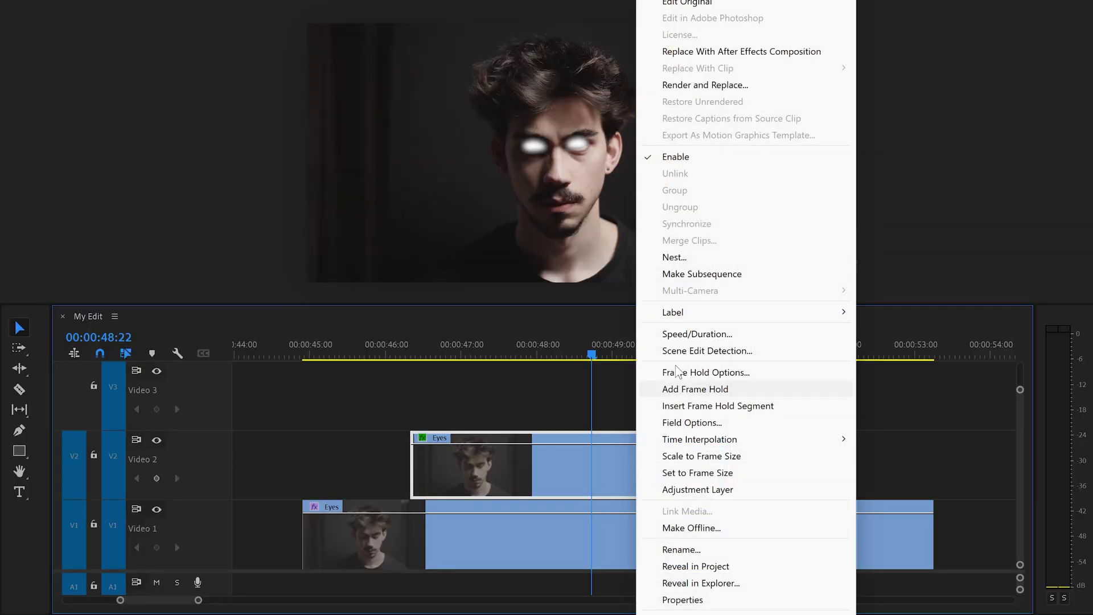
left_click(675, 257)
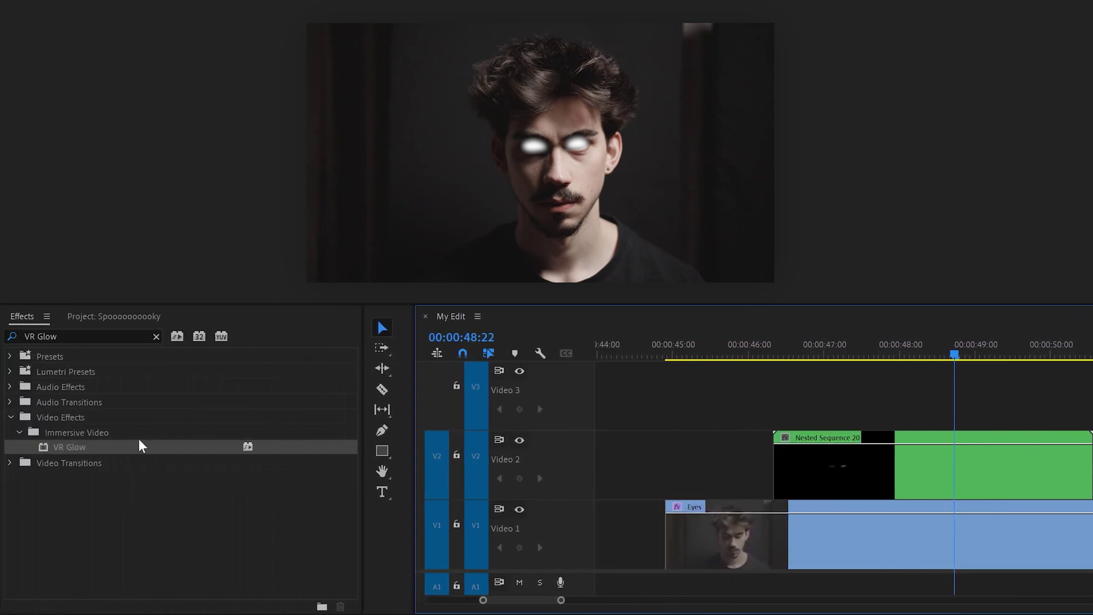
Apply VR Glow to Nested Sequence 20: Luma Threshold 0, Glow Radius 202, Brightness and Saturation 10.
left_click_drag(79, 445, 927, 456)
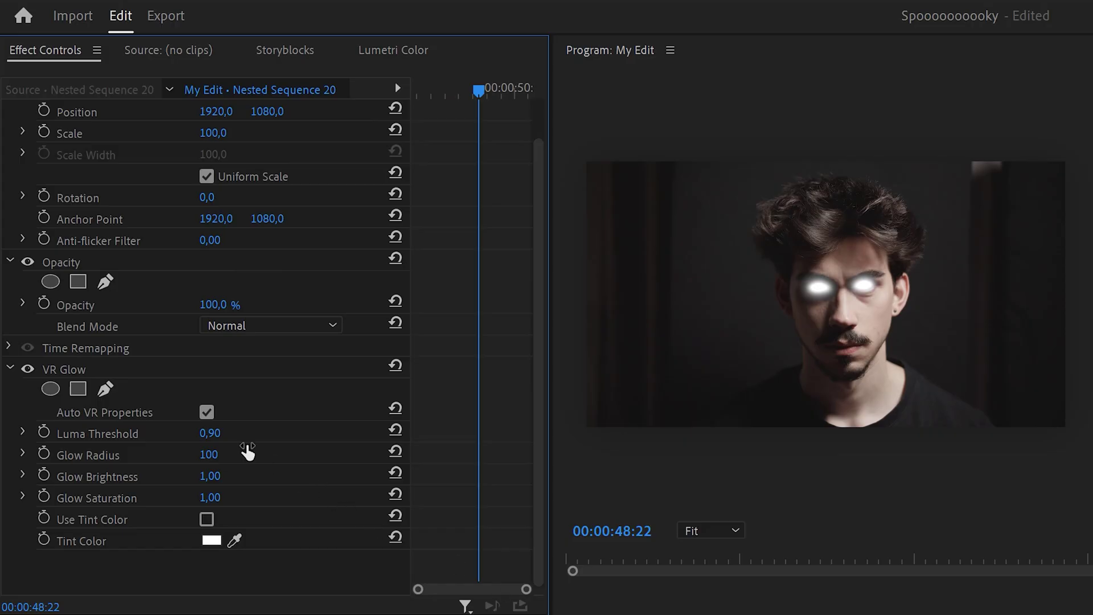
left_click_drag(247, 447, 267, 476)
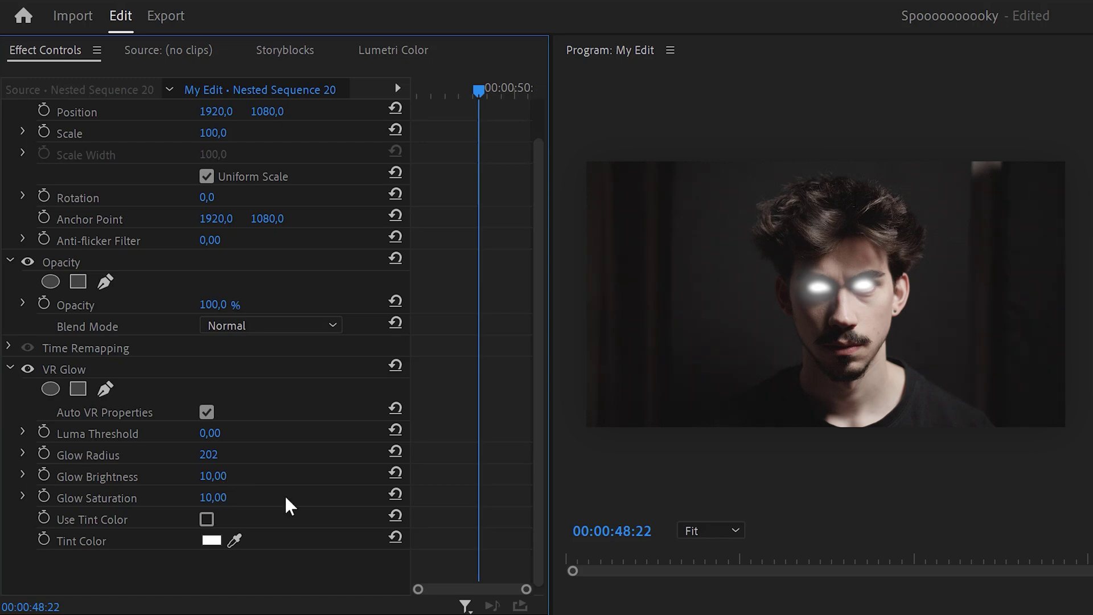
In Lumetri Basic Correction set Temperature 100, Tint 57.5, Contrast 100 and Whites 90.3.
left_click(398, 51)
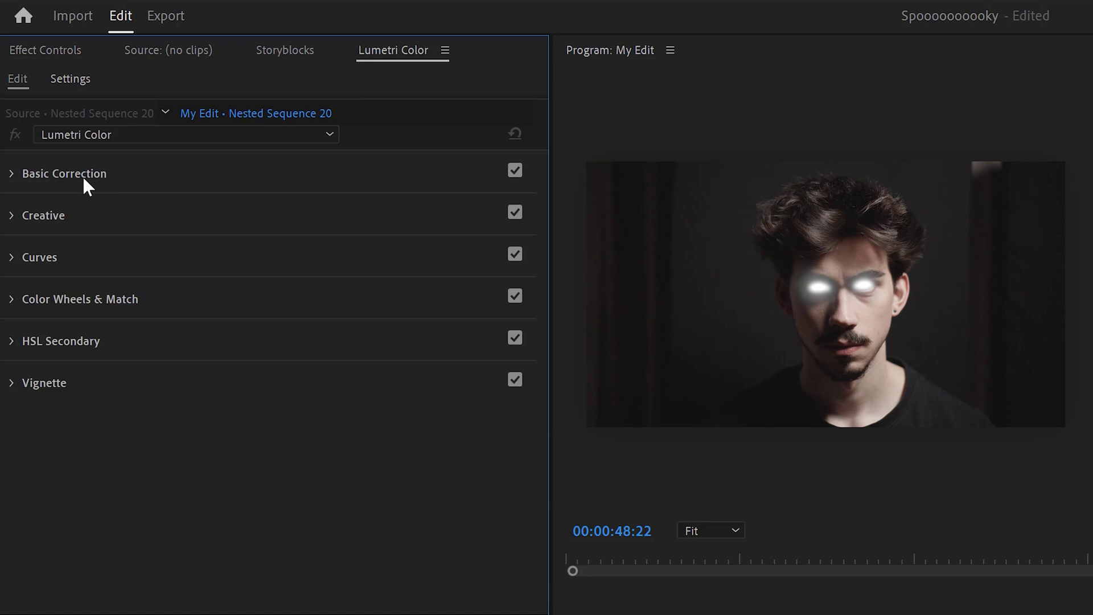
left_click(12, 174)
left_click_drag(297, 359, 535, 356)
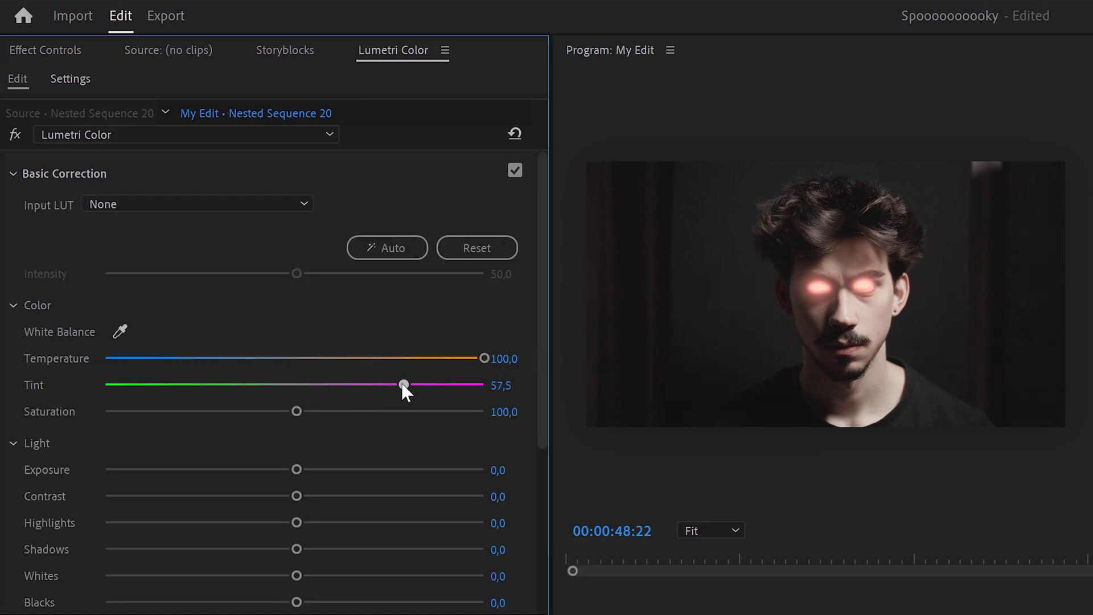
left_click_drag(297, 496, 462, 484)
left_click_drag(314, 576, 489, 575)
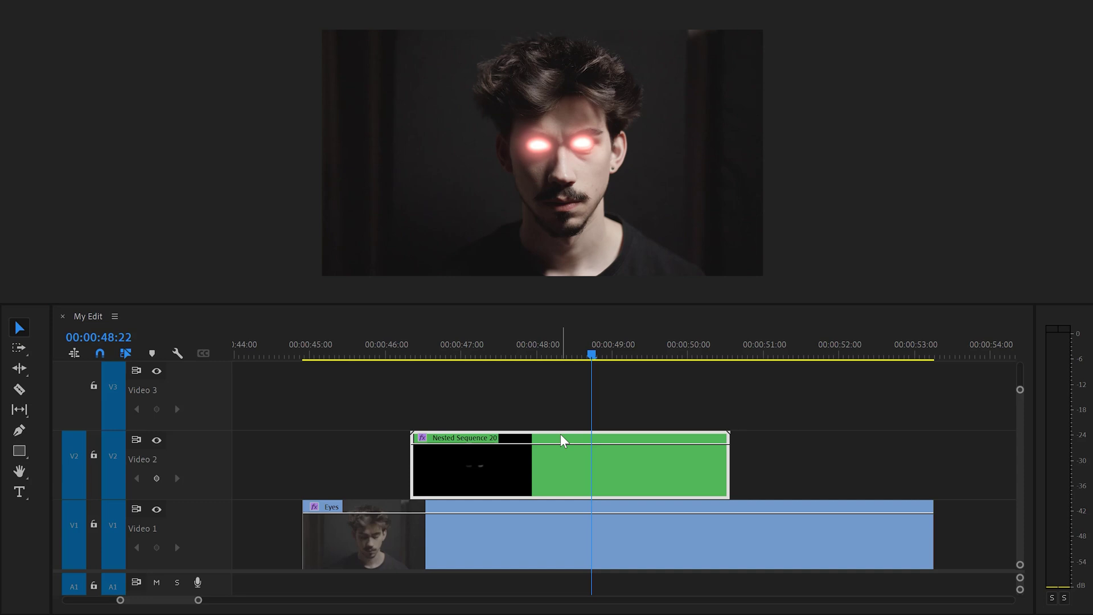
Copy the nested red-eye clip onto Video 3 and give it a Horizontal Gaussian Blur of 2836.
left_click_drag(542, 480, 547, 415)
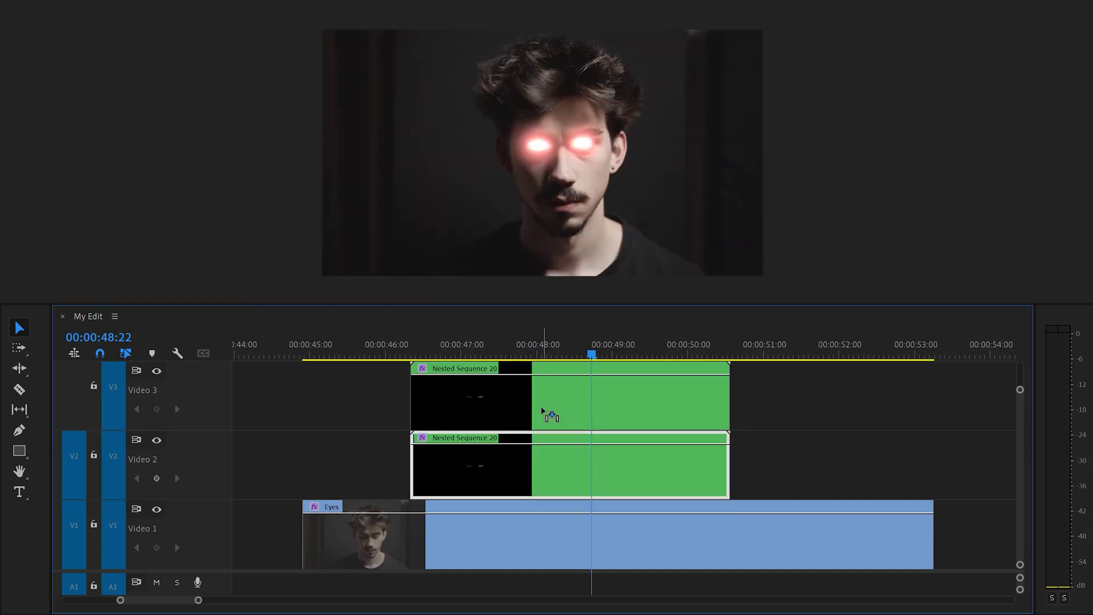
left_click(523, 410)
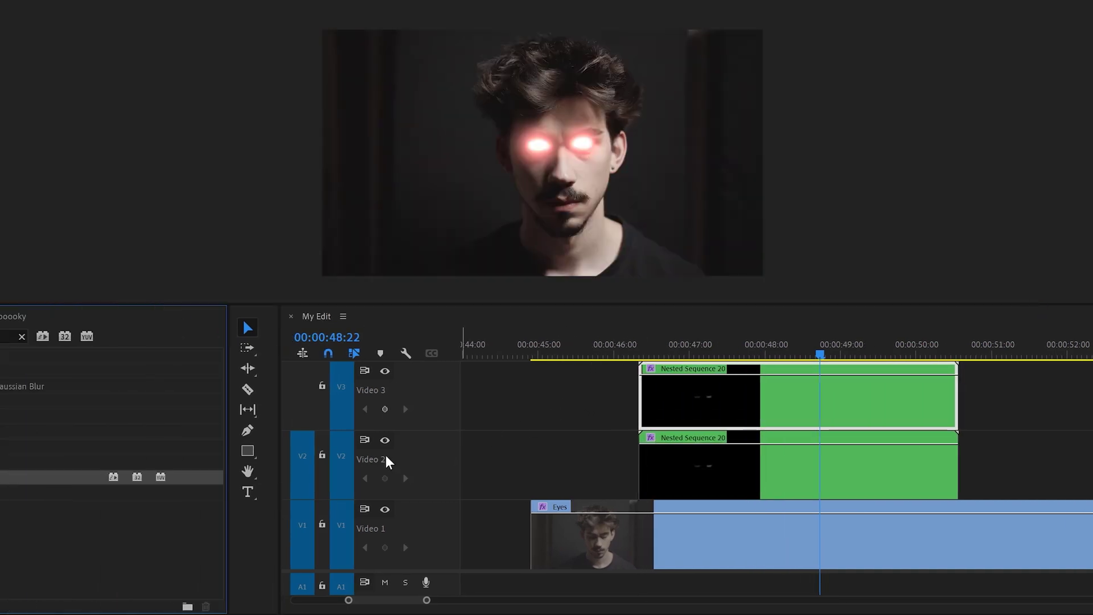
left_click_drag(73, 476, 502, 397)
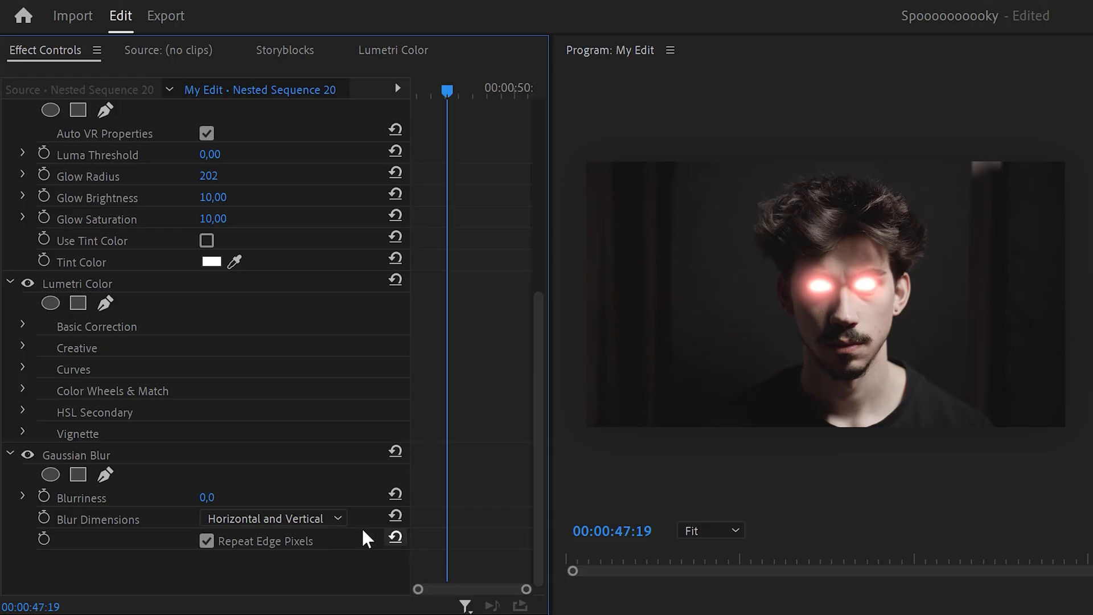
left_click(333, 519)
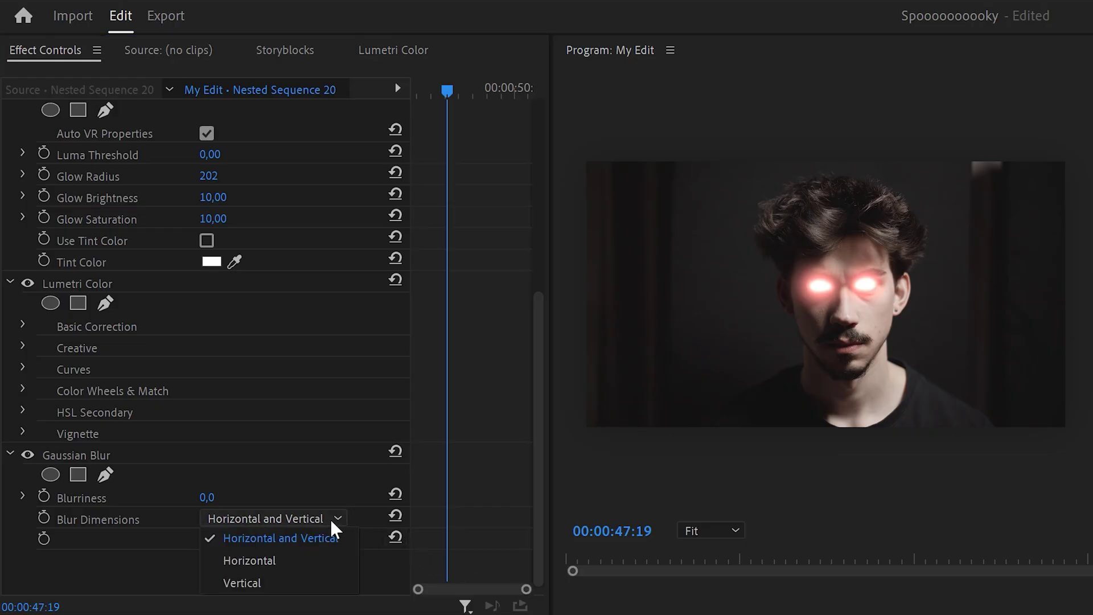
left_click(298, 562)
left_click_drag(218, 500, 282, 491)
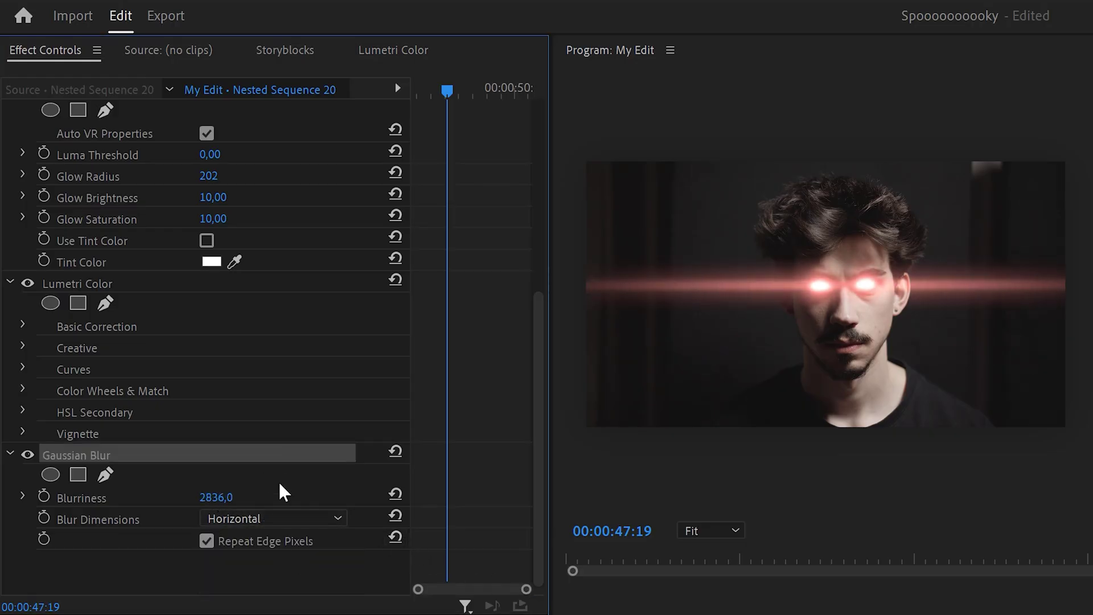
Add a second Gaussian Blur set to Horizontal and Vertical at 2591.
key("ctrl+v")
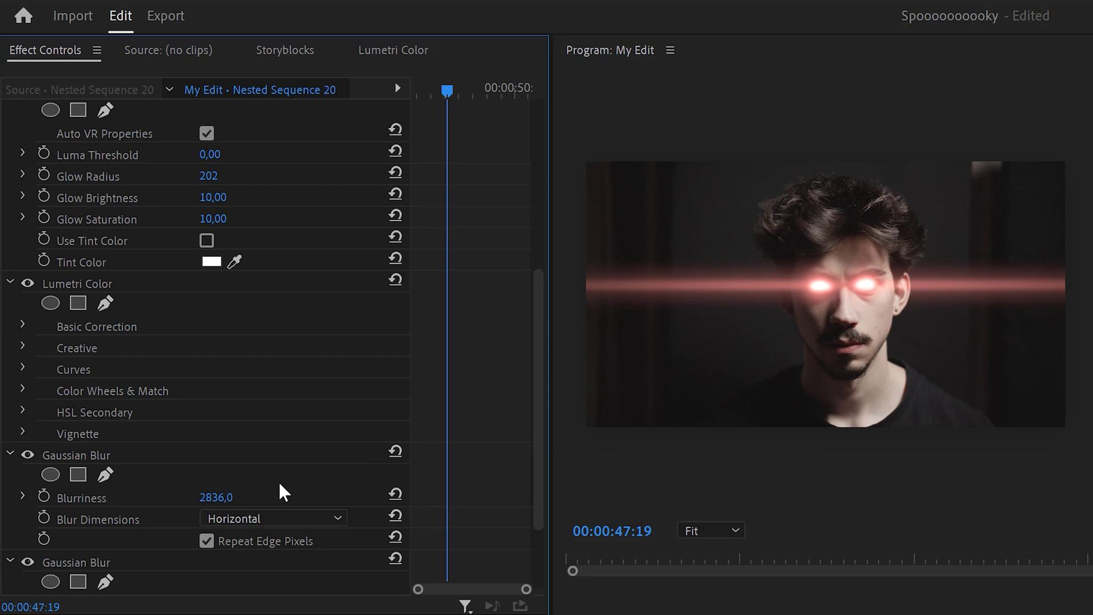
scroll(278, 480, "down", 3)
left_click(295, 518)
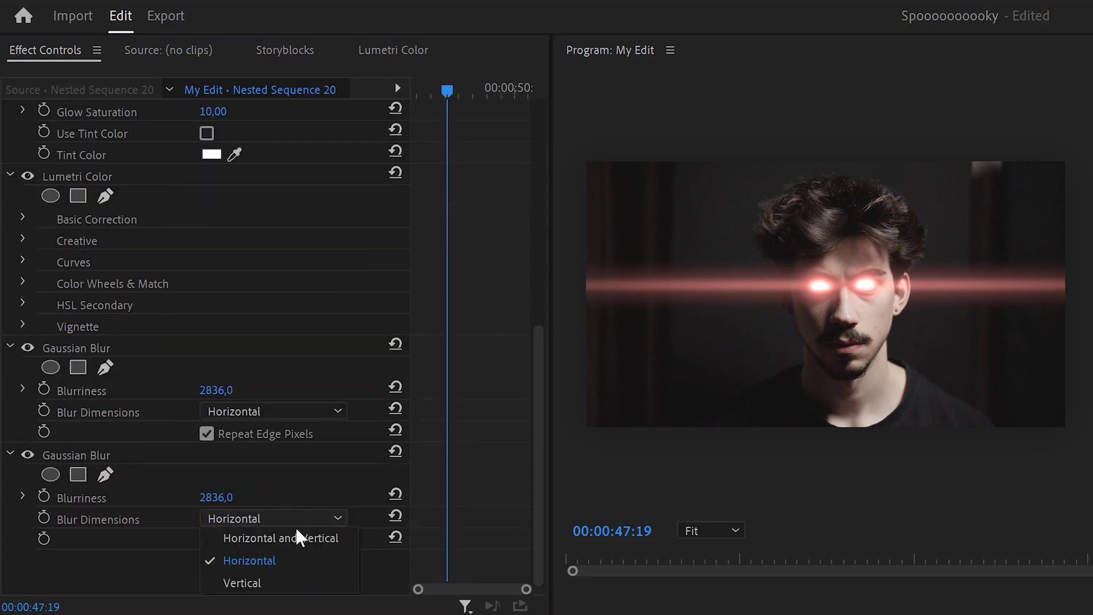
left_click(295, 534)
left_click_drag(217, 497, 188, 498)
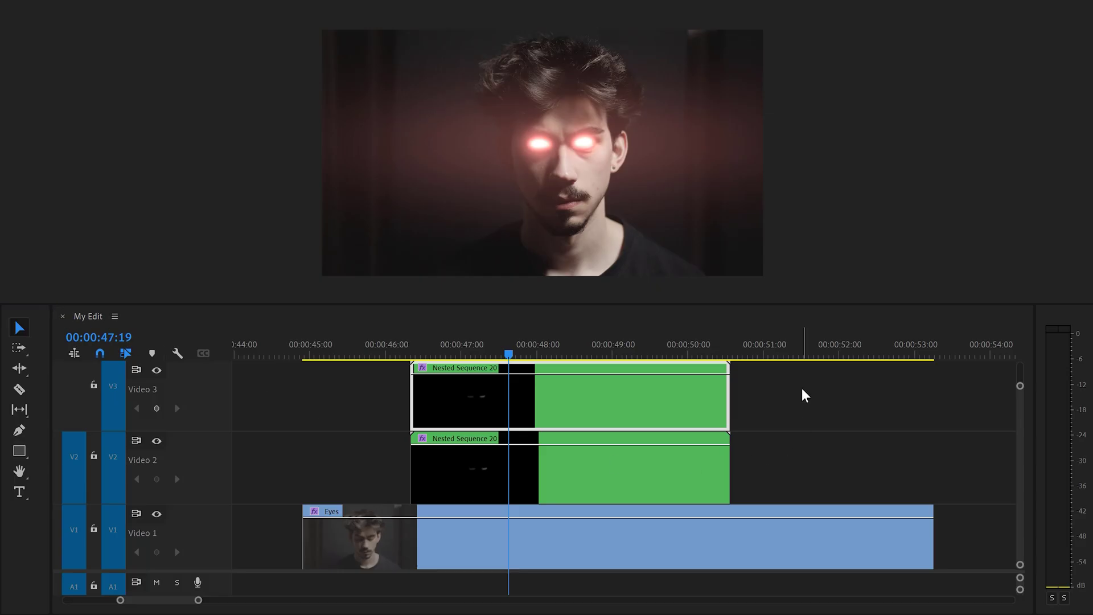
On Nested Sequence 21, at the raised-hand frame, draw a freehand opacity mask tracing the hand.
left_click_drag(803, 387, 671, 463)
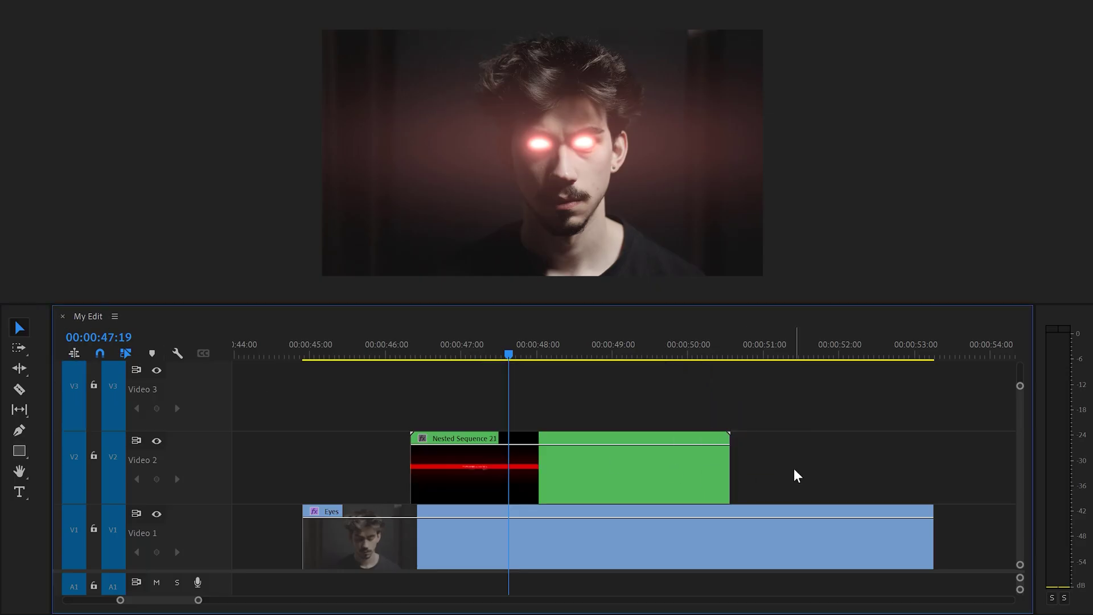
left_click(538, 470)
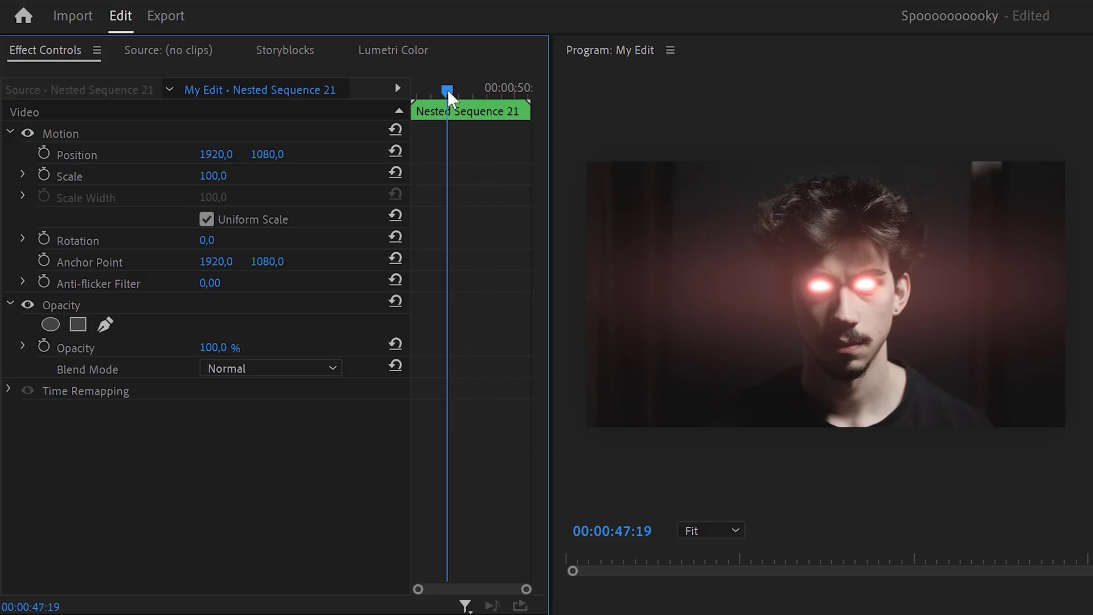
left_click_drag(448, 91, 516, 97)
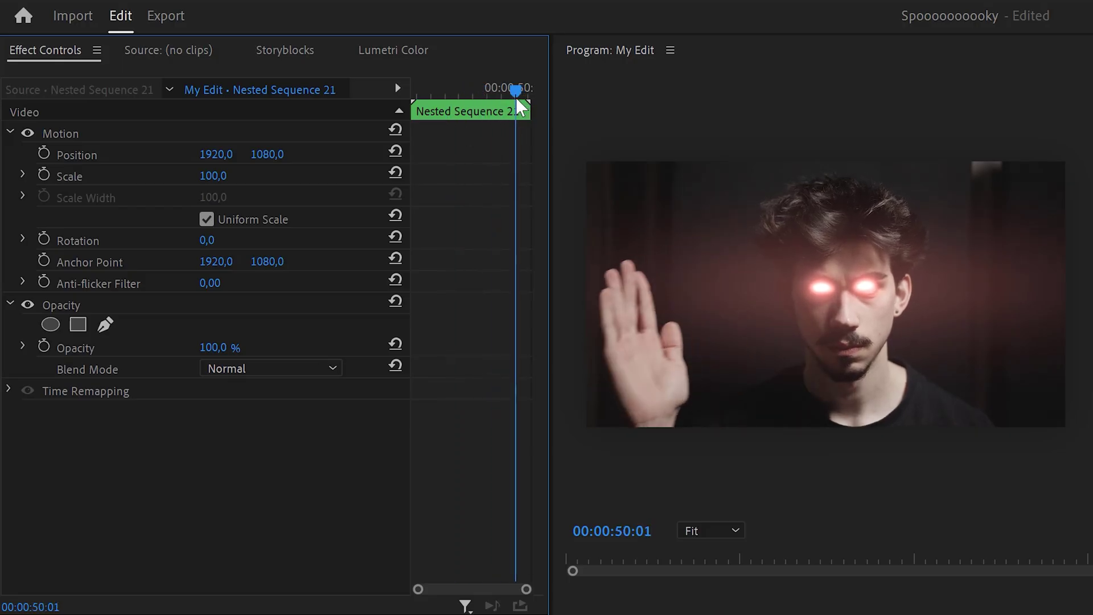
left_click(106, 324)
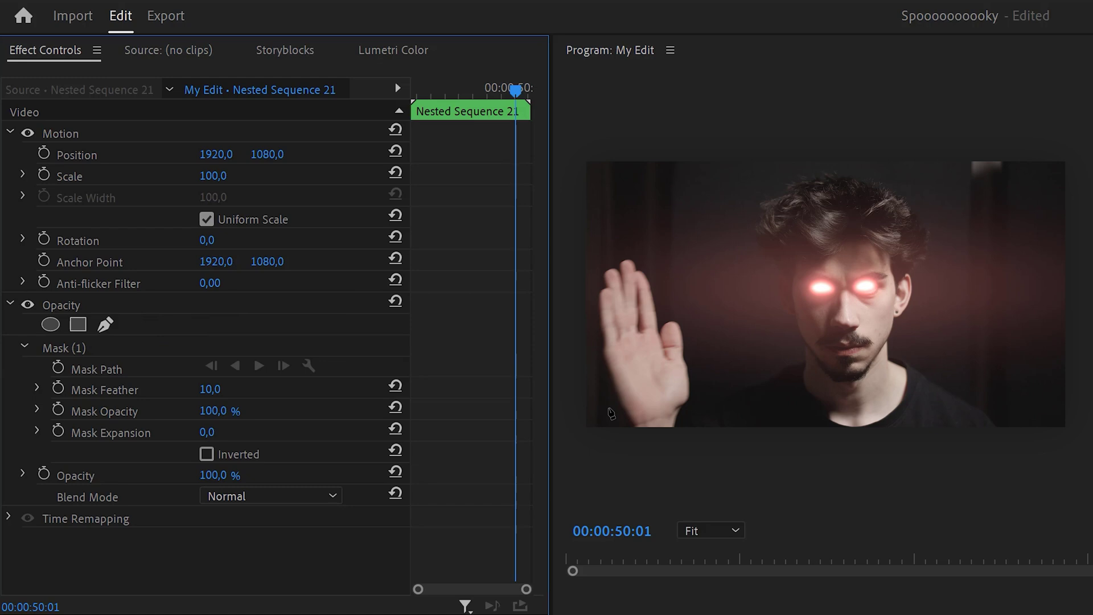
left_click(739, 423)
left_click(599, 302)
left_click(598, 261)
left_click(618, 202)
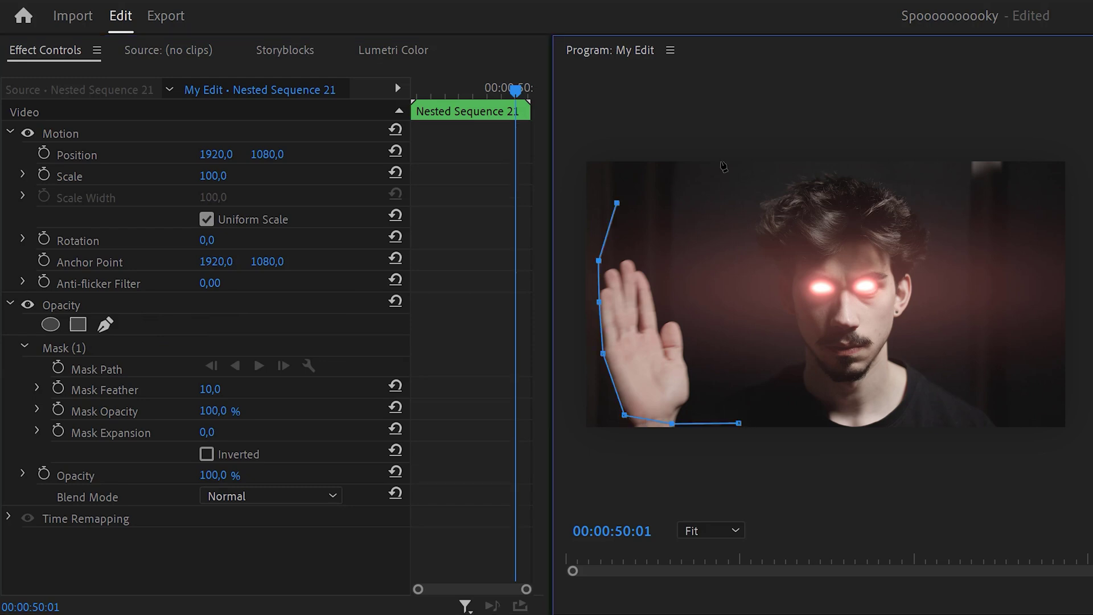
left_click(721, 163)
left_click(944, 165)
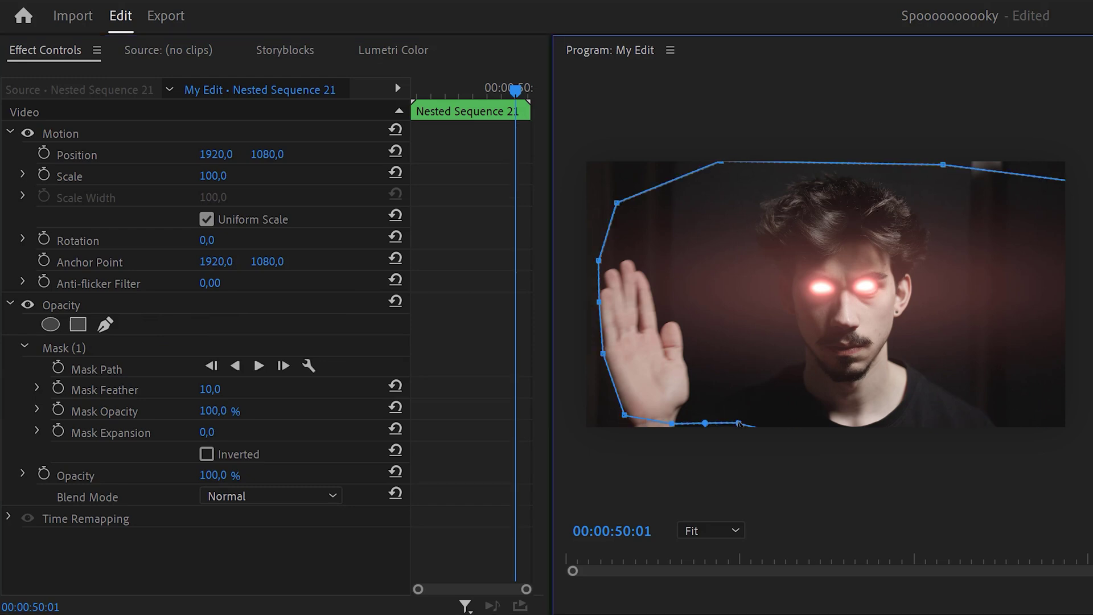
Keyframe the mask path and track the mask forward through the clip.
left_click(58, 368)
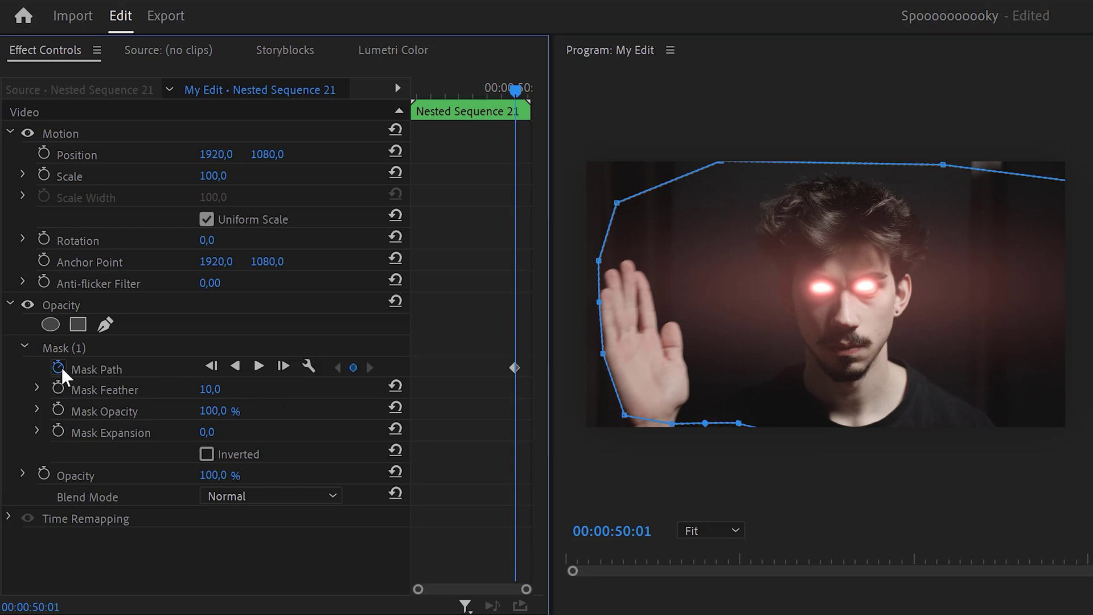
left_click(89, 349)
left_click(259, 366)
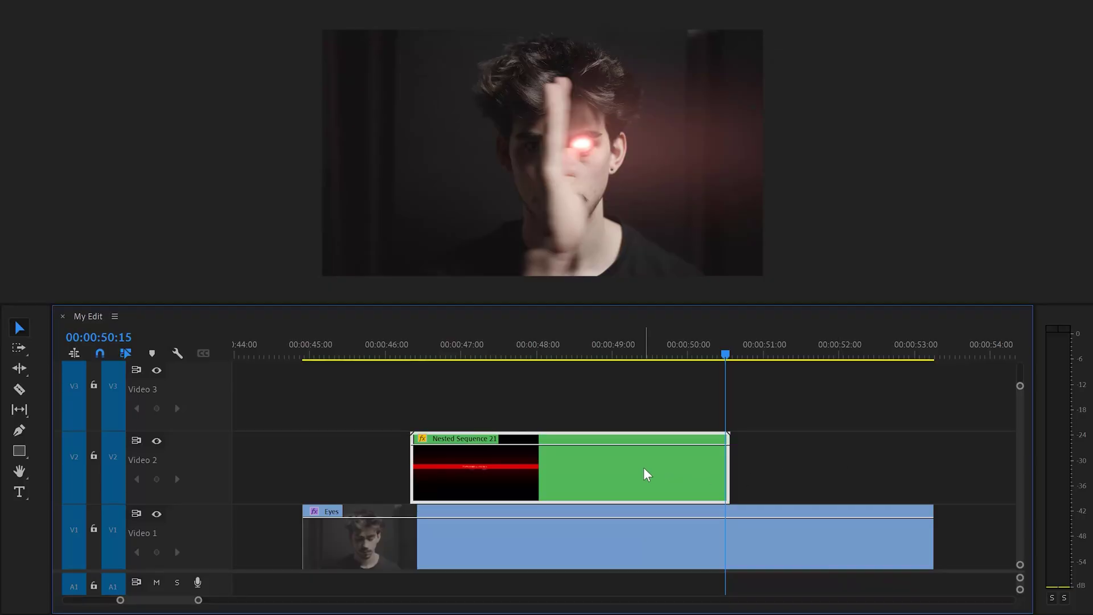
Move Nested Sequence 21 to Video 3 and put an Eyes copy on Video 2 trimmed to start at 00:00:50:15.
left_click_drag(647, 471, 655, 409)
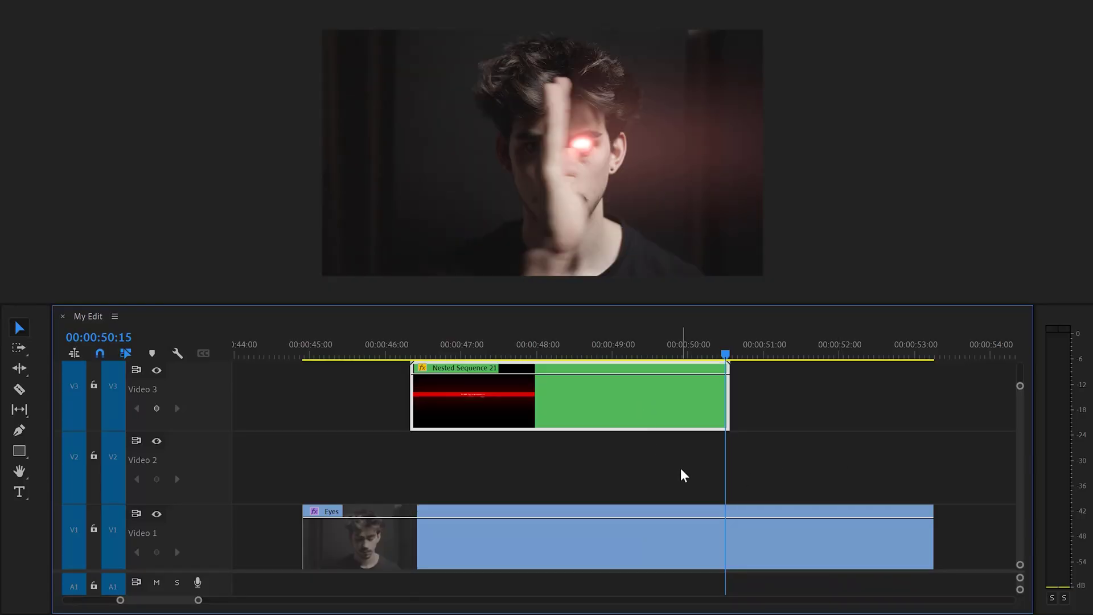
left_click_drag(654, 542, 656, 480)
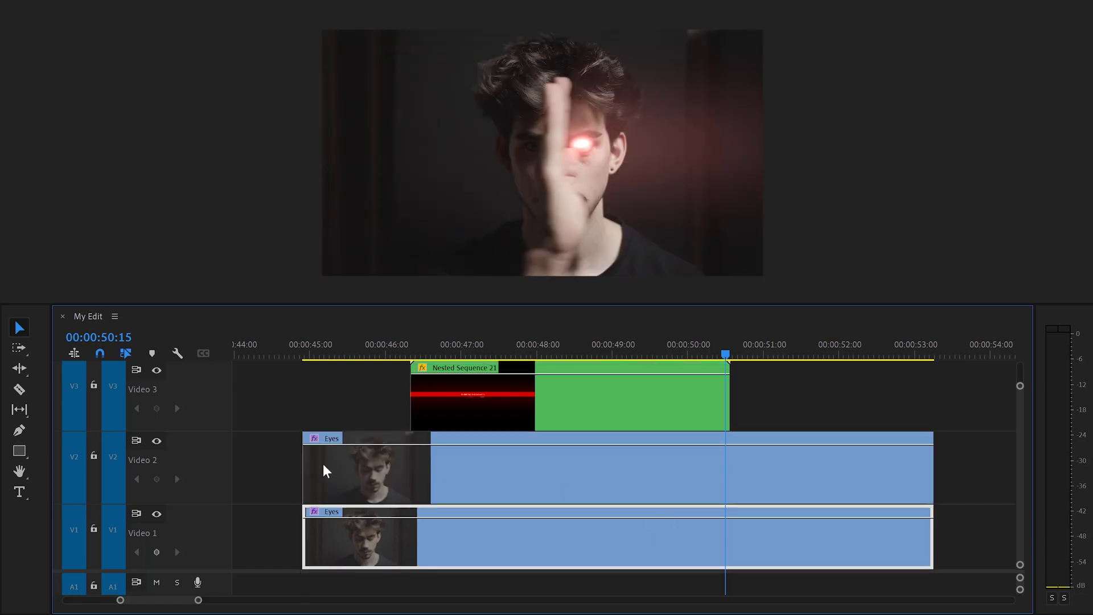
left_click_drag(305, 463, 729, 456)
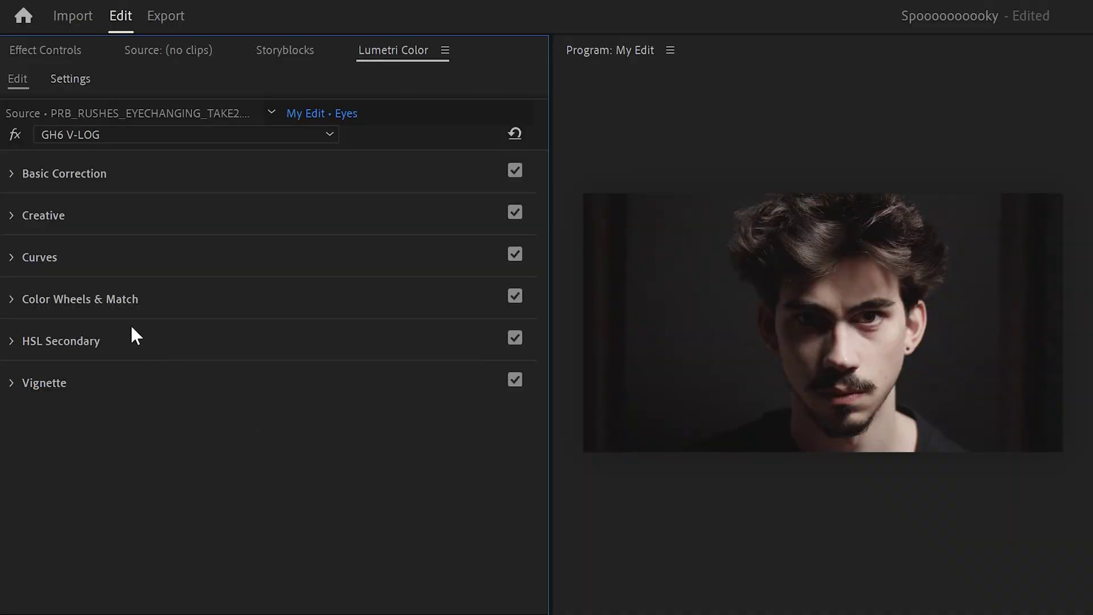
Pull the RGB curve down in Lumetri Curves so the copied clip's eyes go black.
left_click(19, 260)
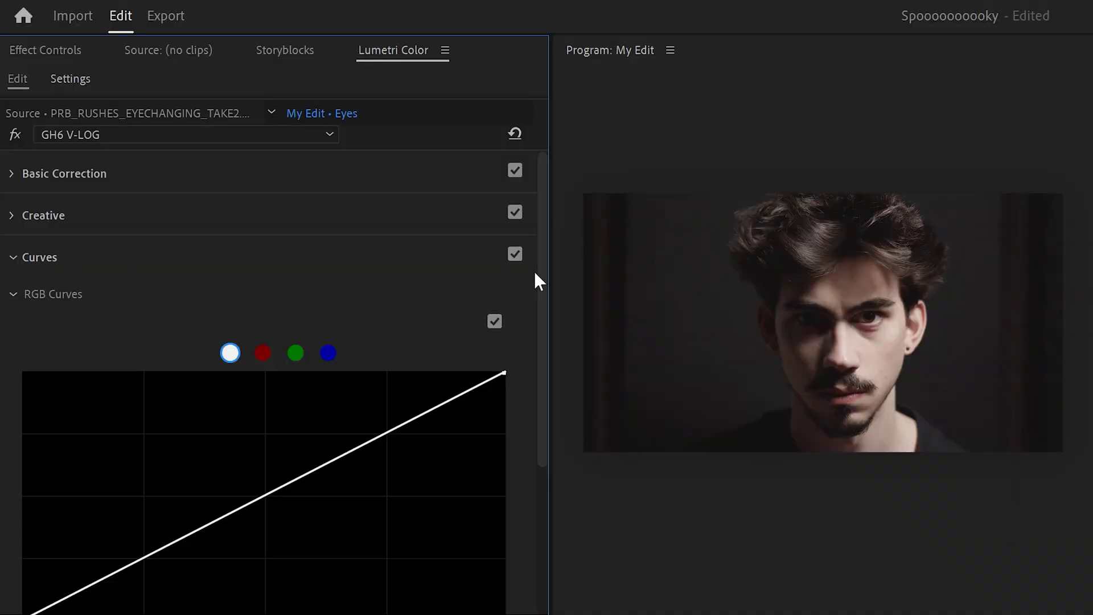
scroll(535, 279, "down", 3)
left_click_drag(189, 469, 262, 516)
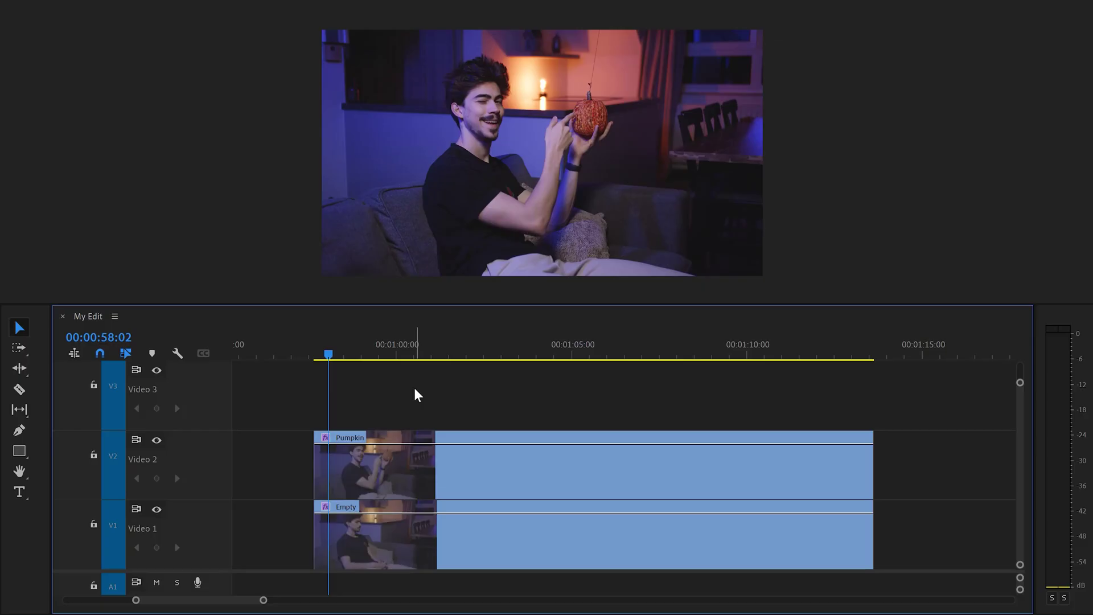
Select the Pumpkin clip, go back to 00:00:57:20, and start drawing a pen mask on it.
left_click(393, 481)
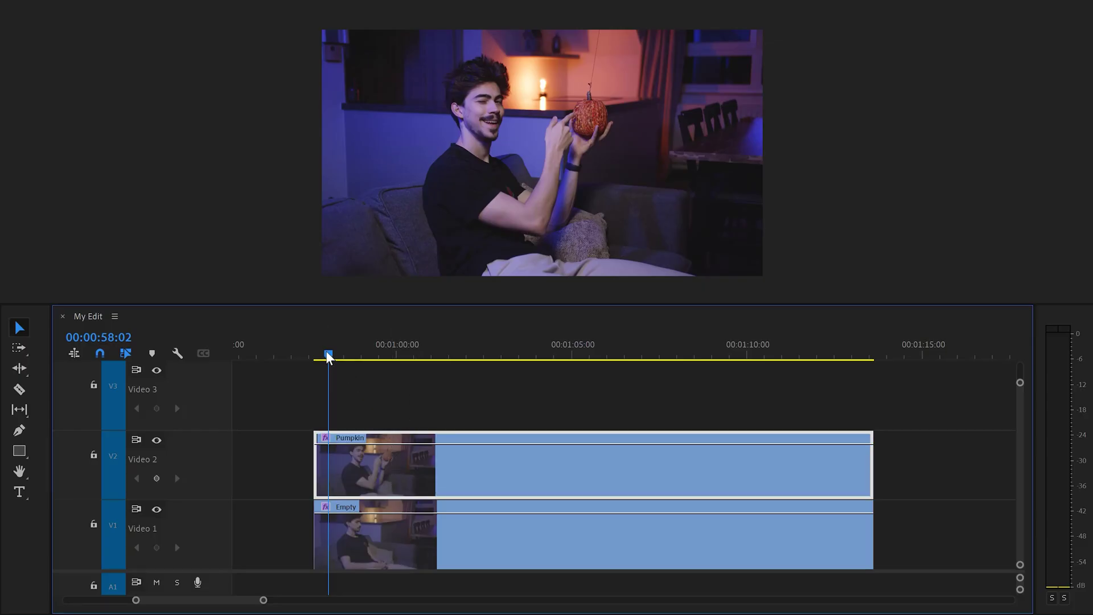
left_click_drag(329, 356, 315, 356)
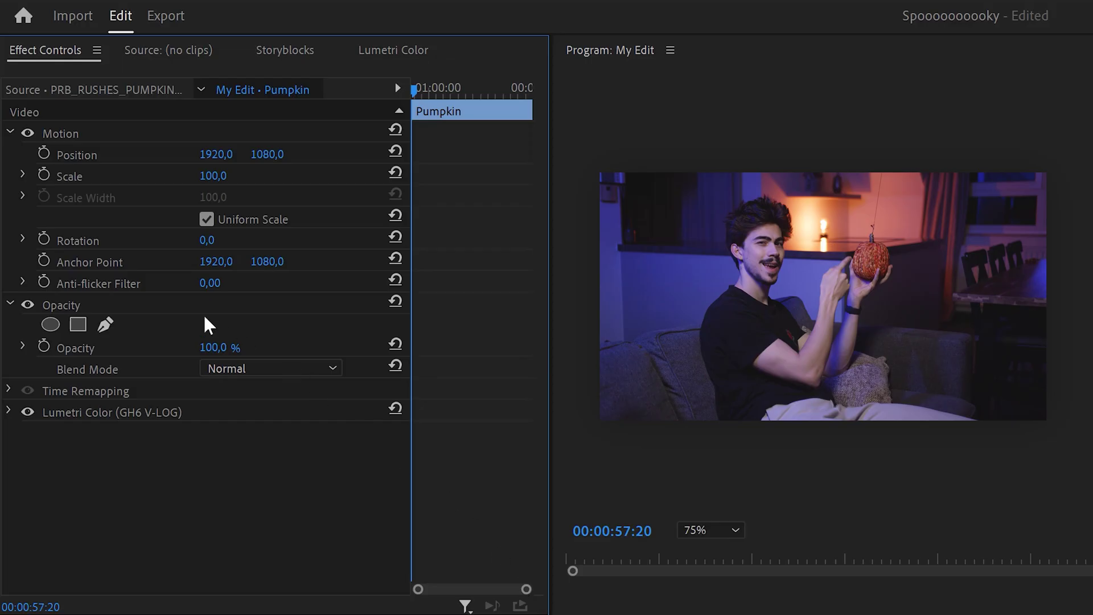
left_click(108, 325)
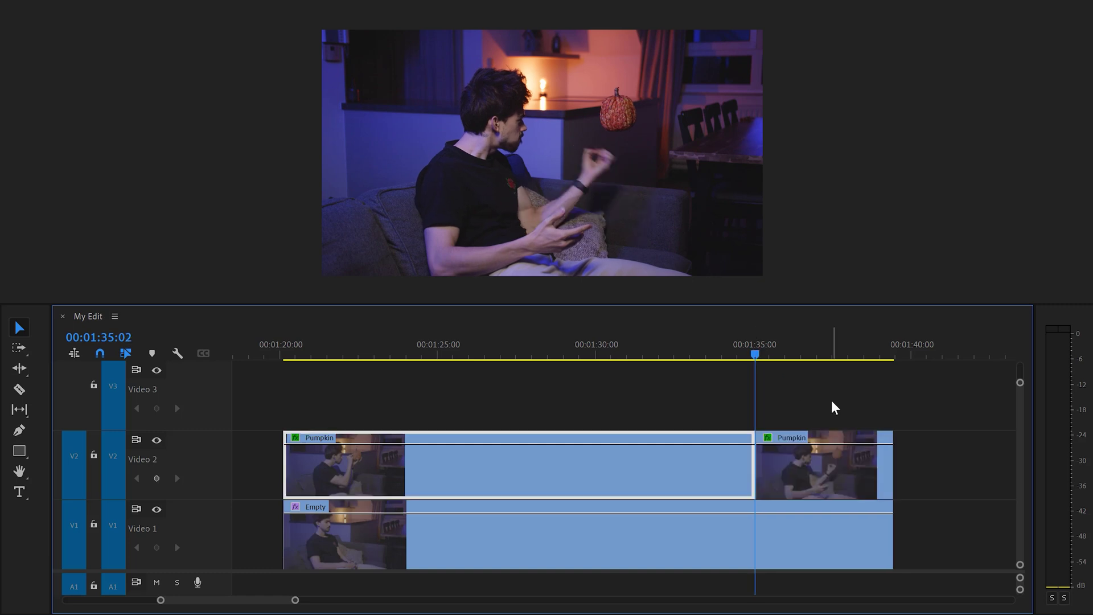
Mask the pumpkin and string on the second Pumpkin piece and invert the mask.
left_click(829, 437)
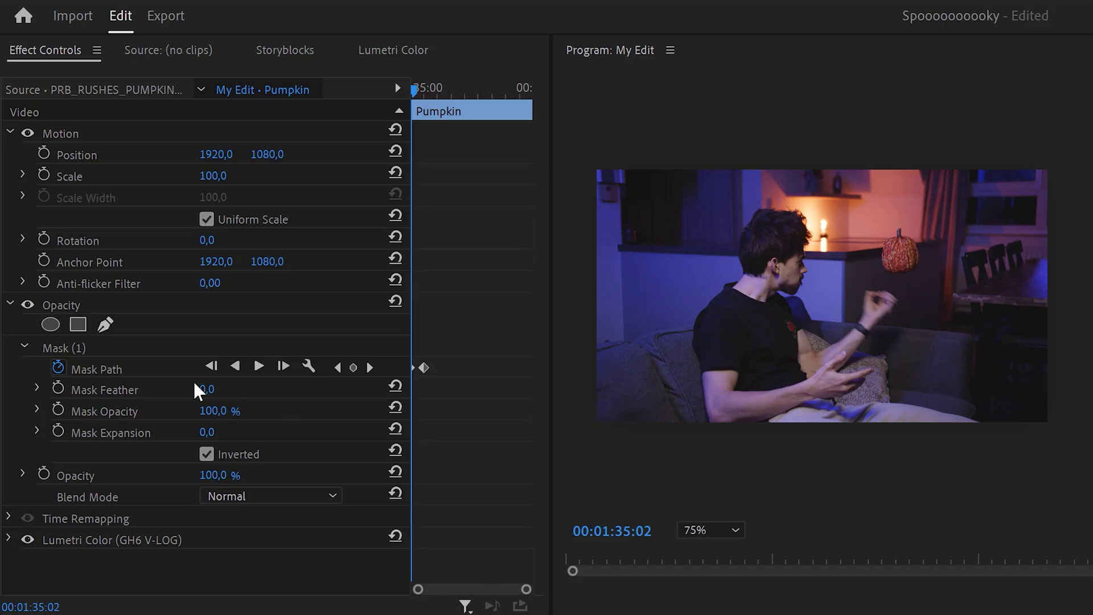
left_click(141, 346)
key("Delete")
key("ctrl+z")
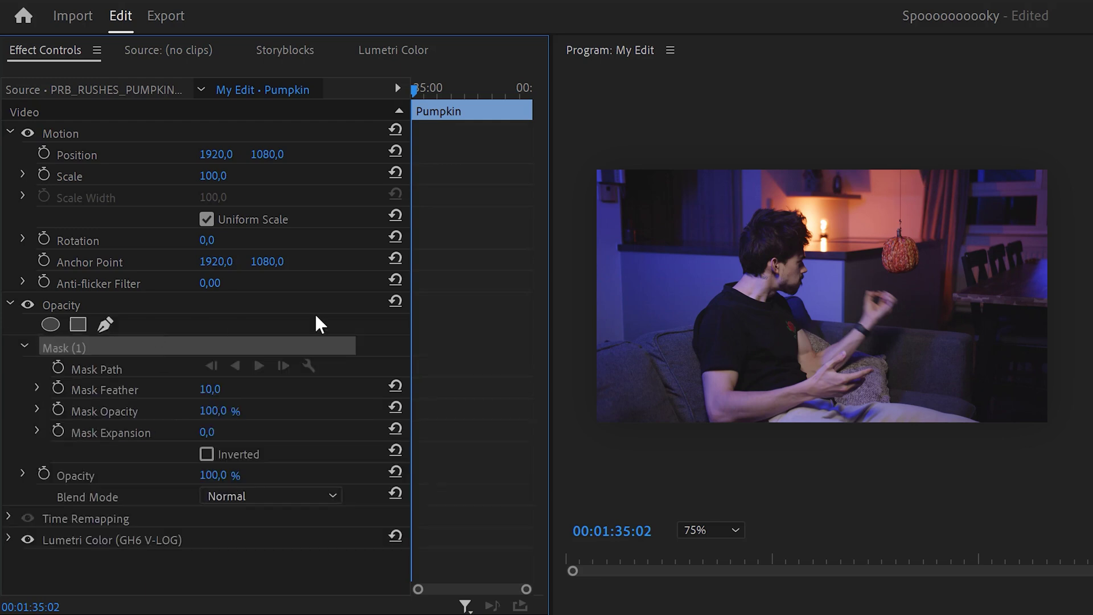
left_click_drag(941, 258, 930, 277)
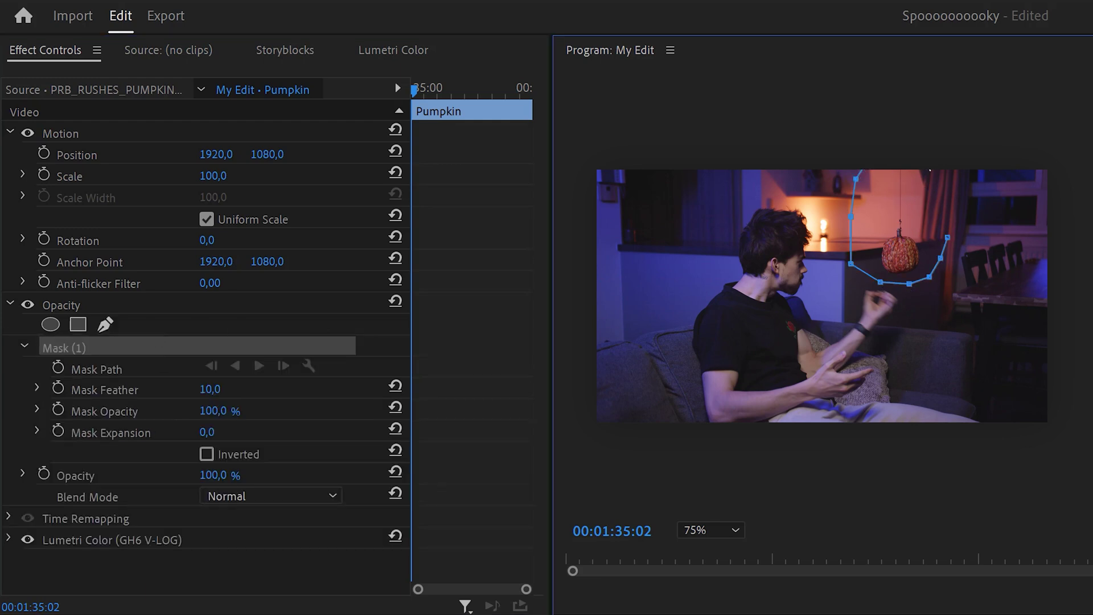
left_click_drag(951, 234, 951, 242)
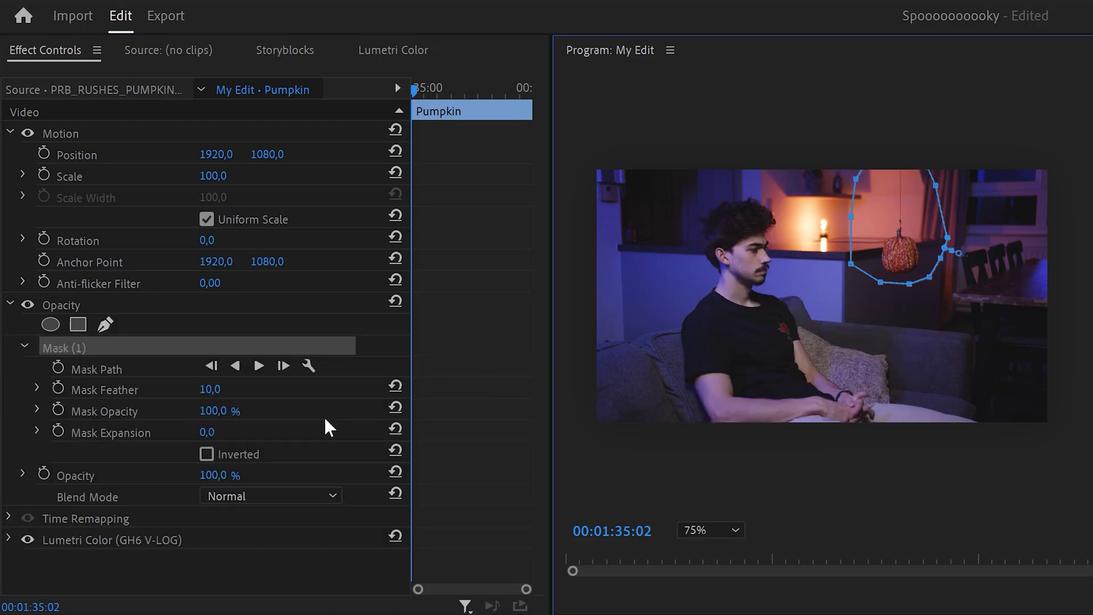
left_click(208, 454)
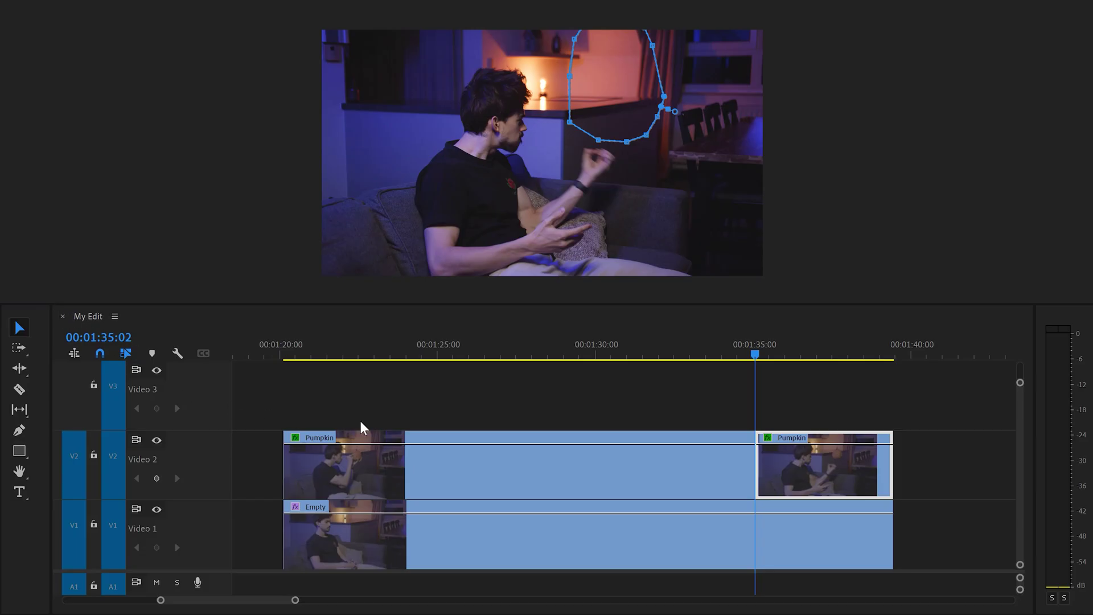
Copy the second Pumpkin piece to Video 3, mask only the pumpkin, and add a frame hold.
left_click_drag(859, 467, 854, 399)
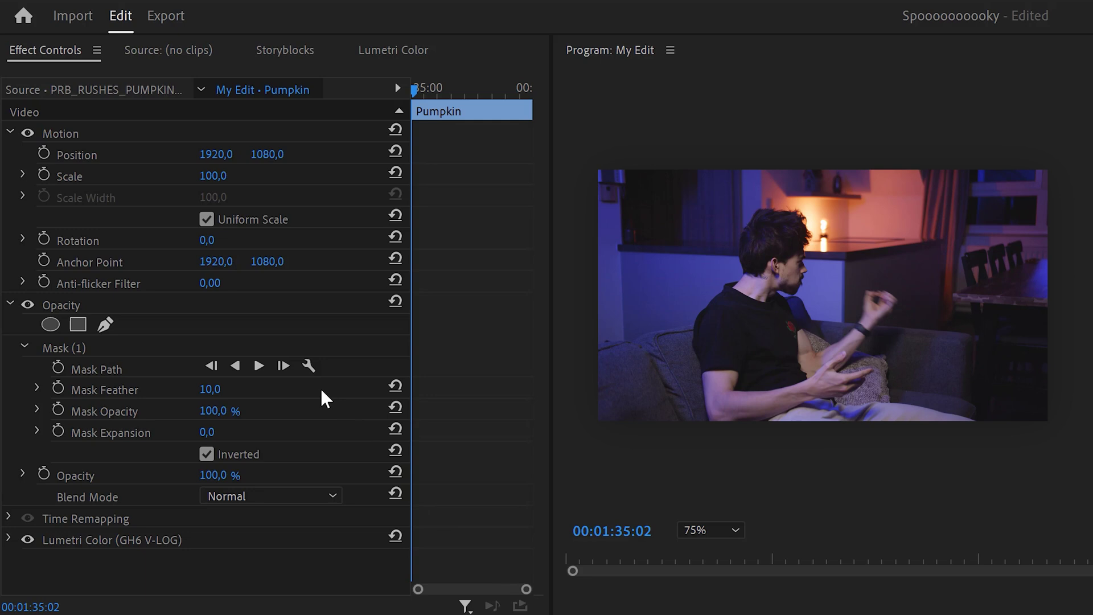
left_click(244, 348)
key("Delete")
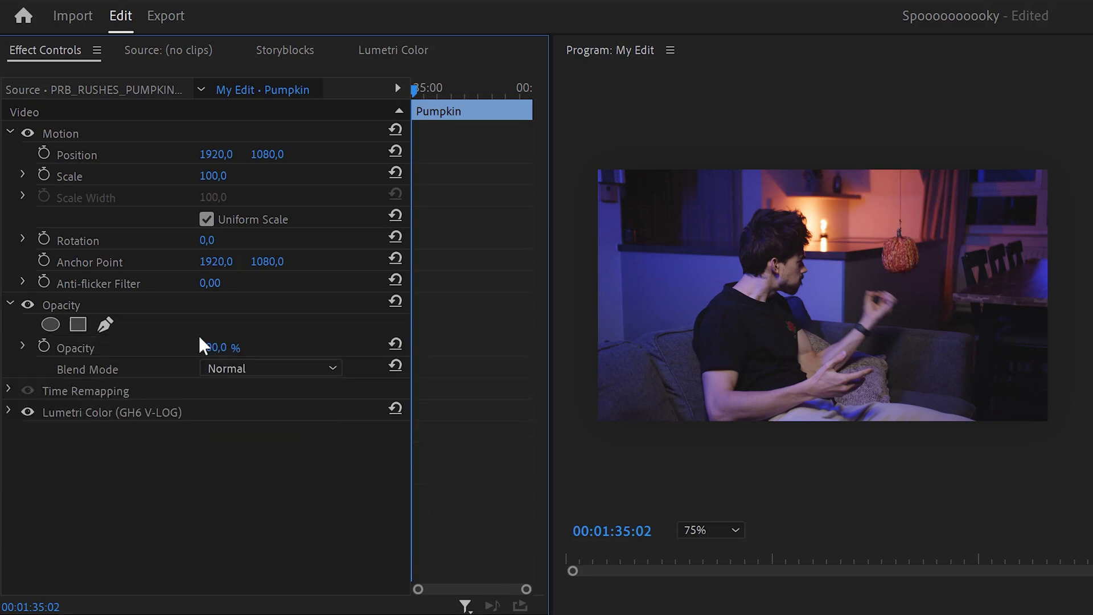
key("ctrl+z")
key("ctrl+z")
left_click(898, 277)
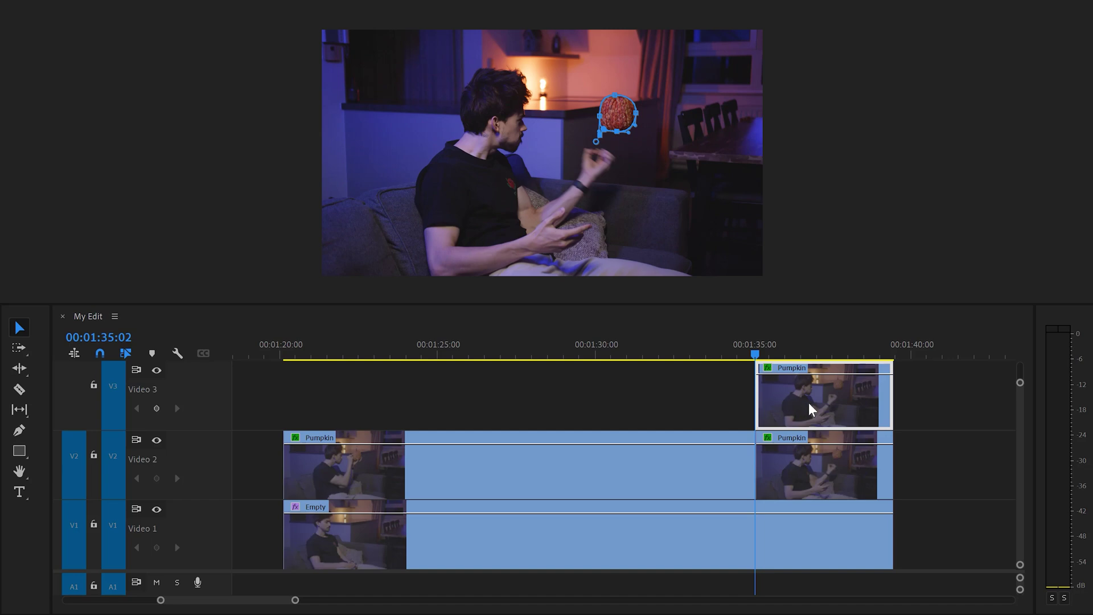
right_click(810, 405)
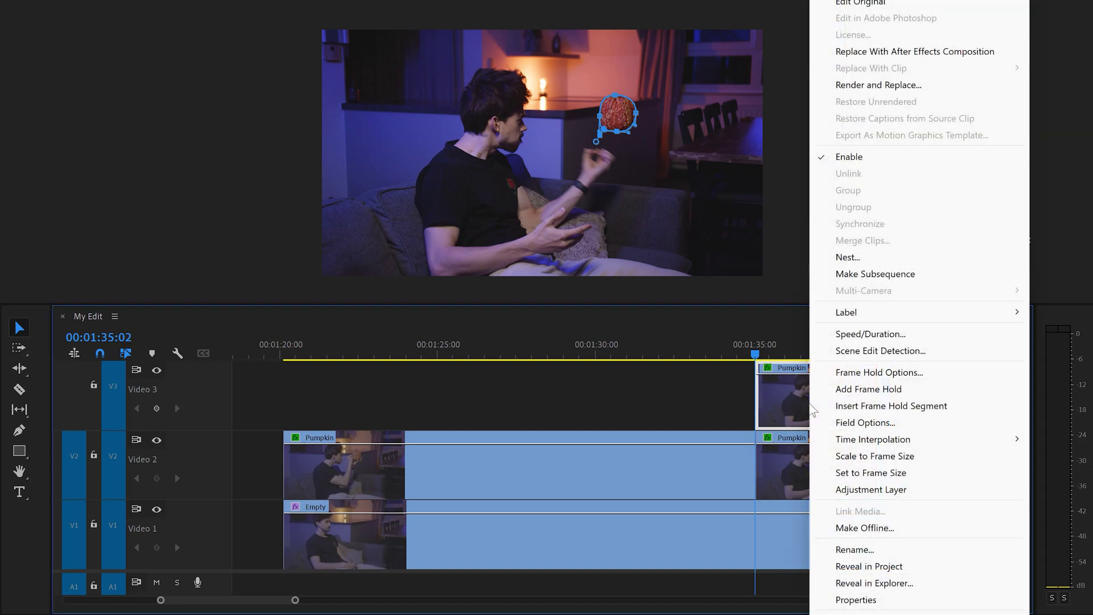
left_click(856, 391)
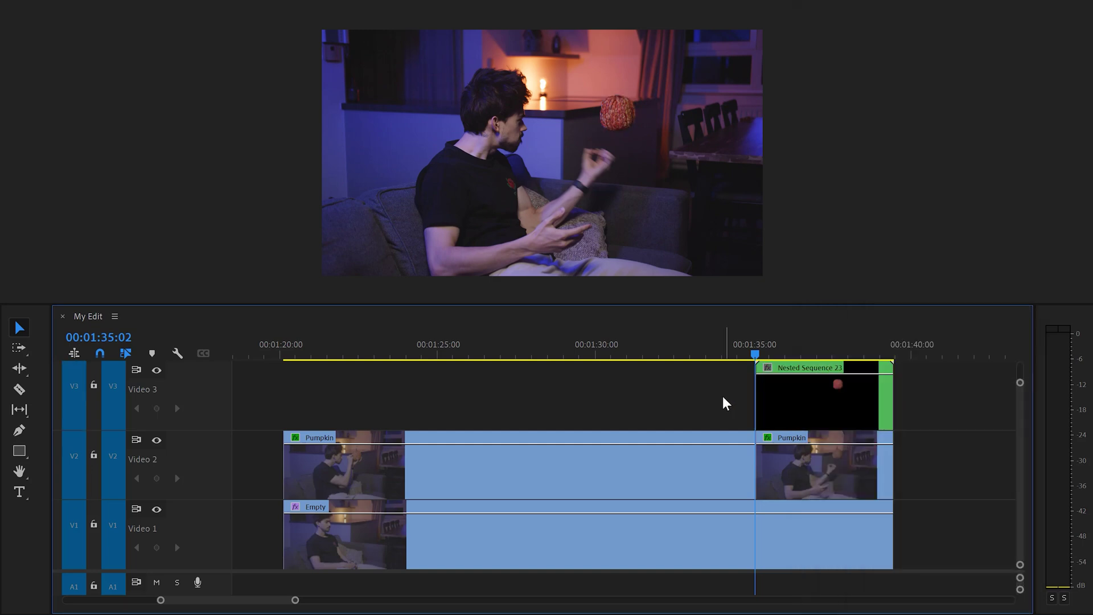
Apply Transform to the Video 3 nest and move its anchor point onto the pumpkin.
left_click_drag(118, 456, 817, 405)
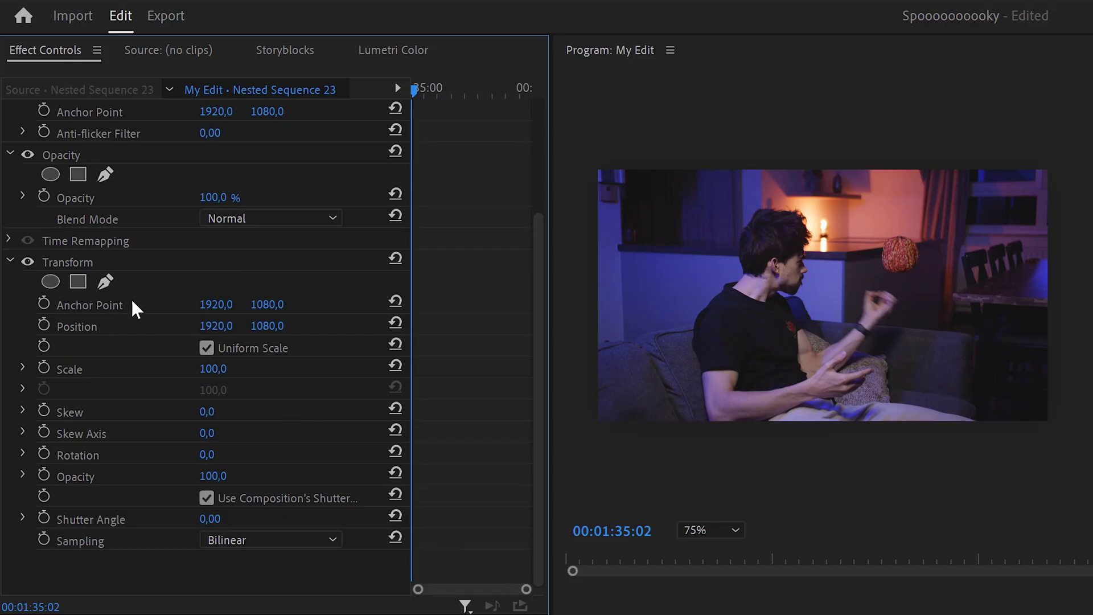
left_click(132, 303)
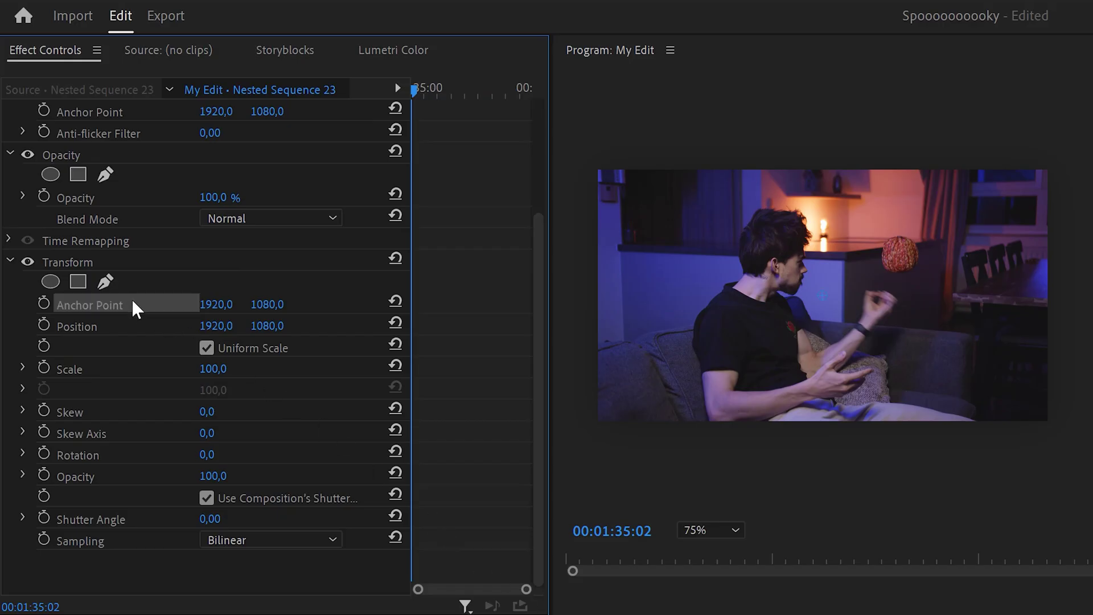
left_click_drag(826, 299, 900, 251)
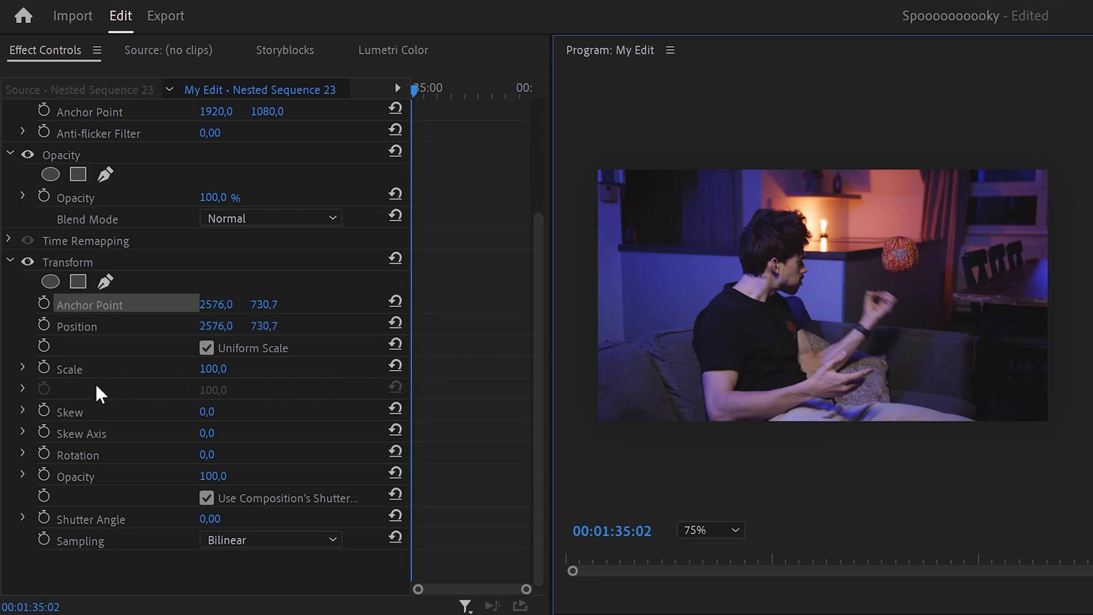
left_click_drag(206, 454, 242, 454)
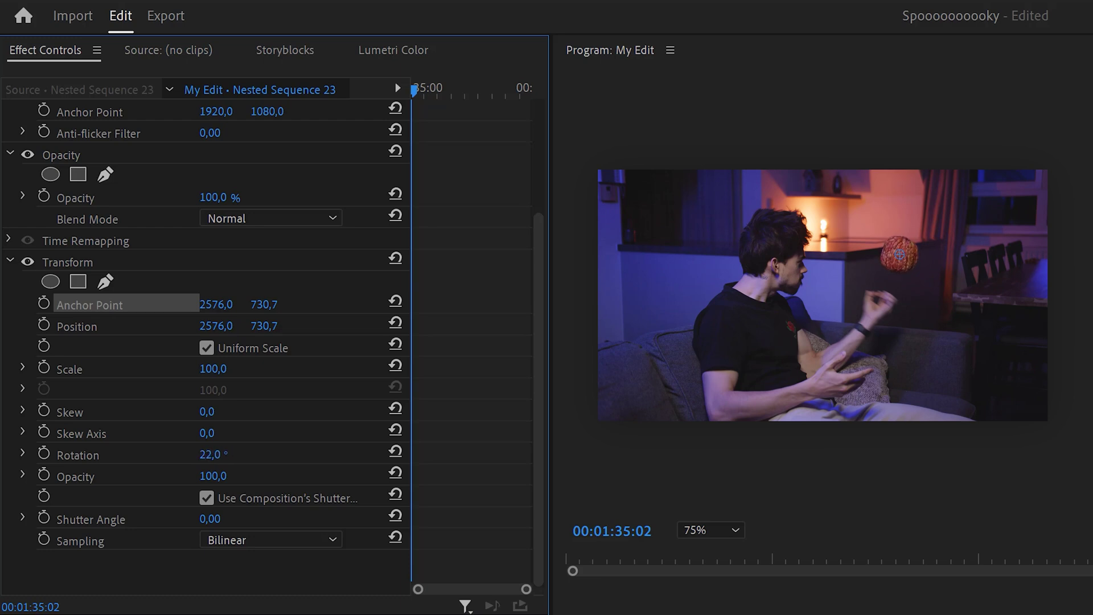
Keyframe Rotation and Scale, then set Scale to 0 at 00:01:35:22.
left_click(83, 456)
left_click(44, 365)
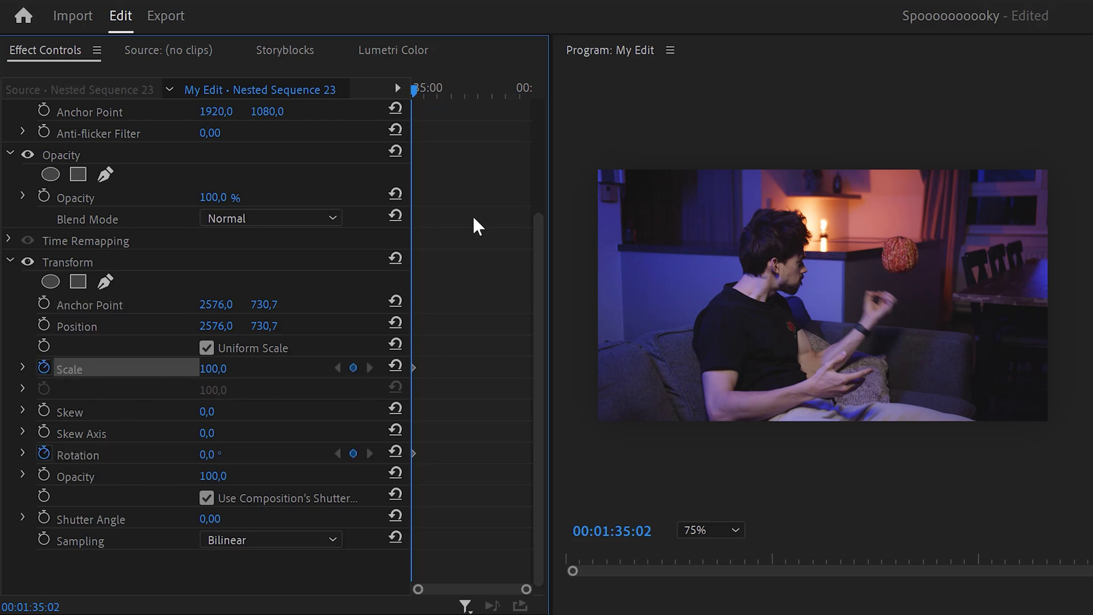
left_click_drag(416, 88, 434, 87)
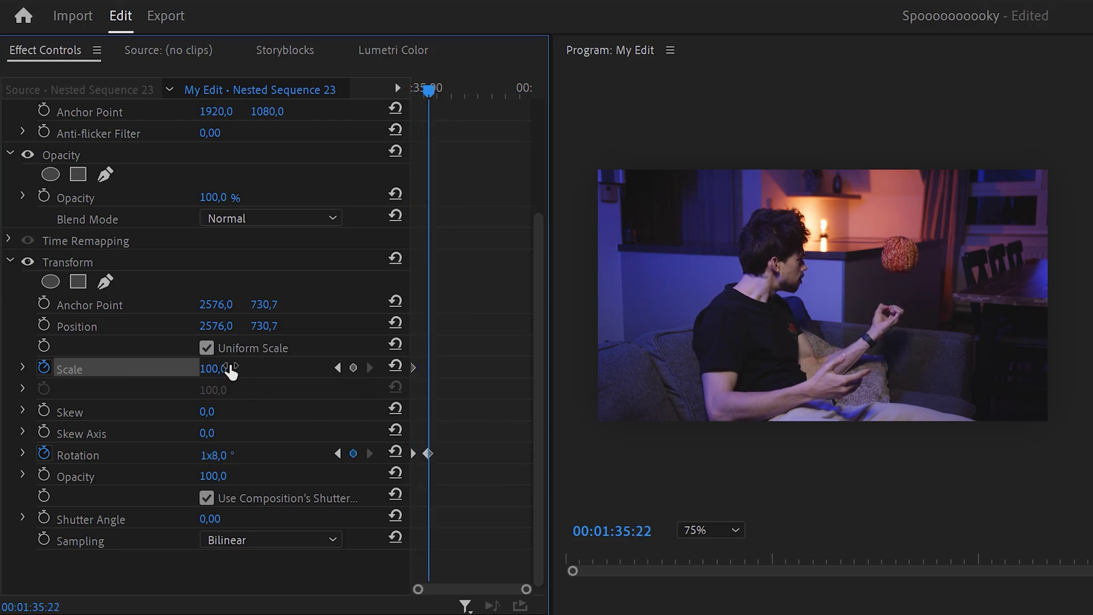
type("0")
key("Return")
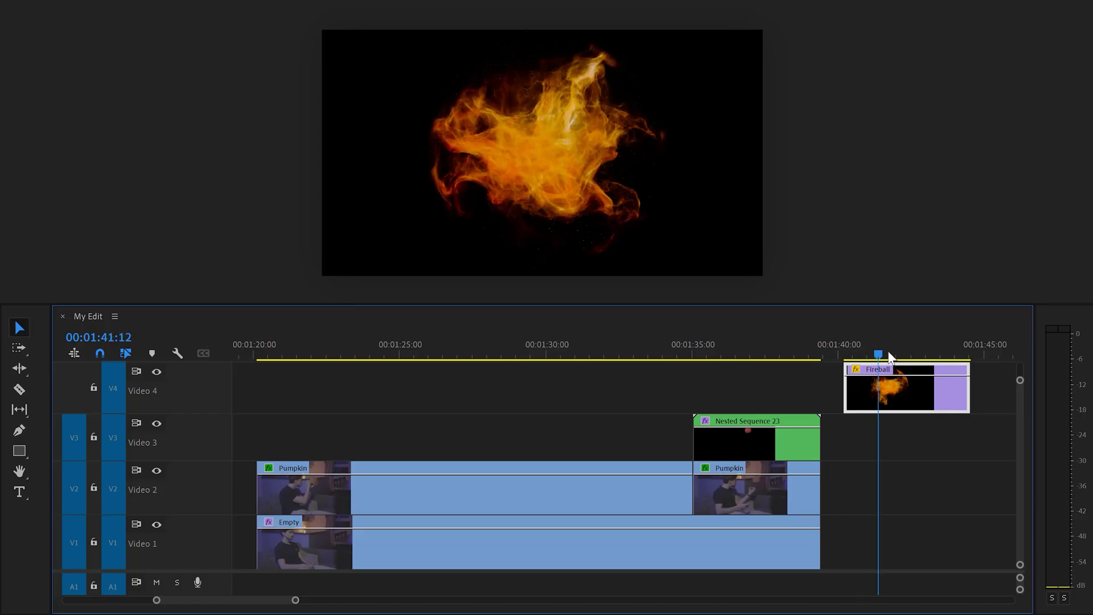
left_click_drag(881, 353, 925, 352)
Slide the Fireball clip on Video 4 left to start around 00:01:35, above Nested Sequence 23.
left_click_drag(934, 406, 794, 398)
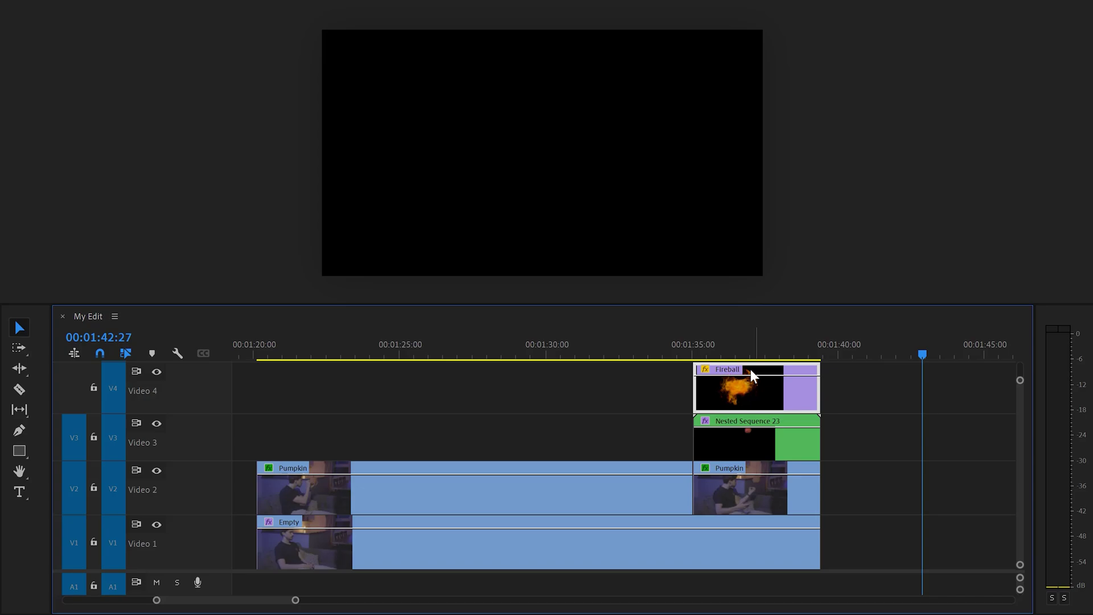